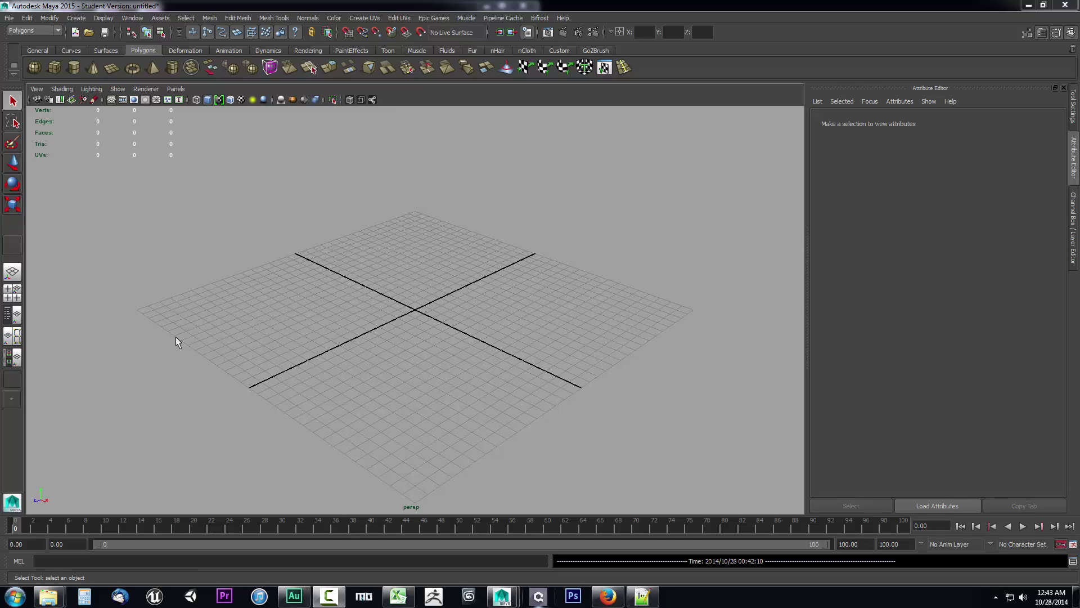
Switch to the four-view layout, pan the side view's grid, and bring up the panel layouts list.
click(17, 296)
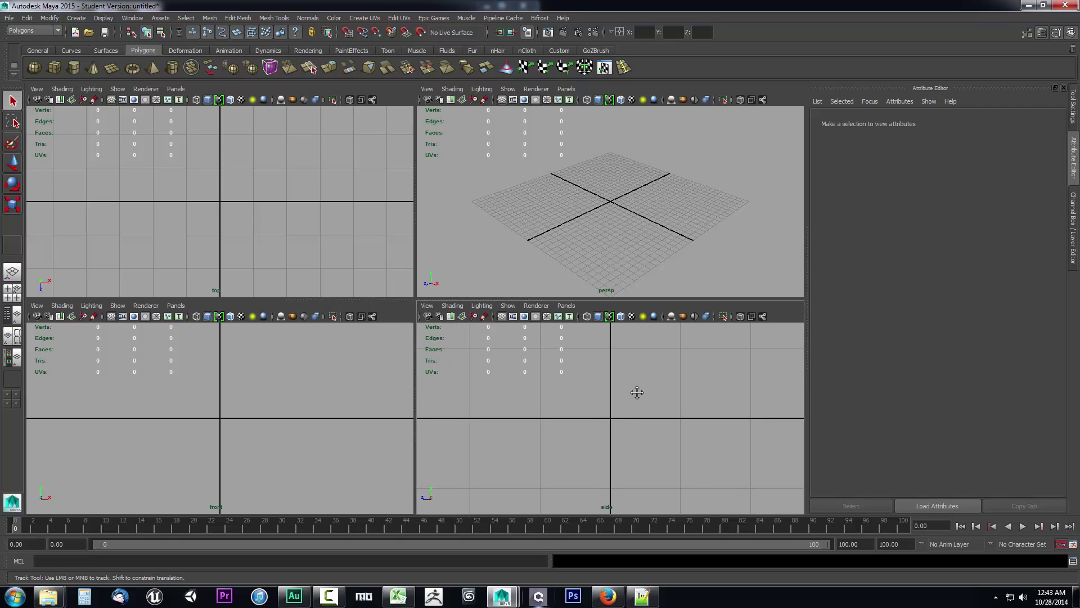
alt+middle_drag(634, 393, 632, 426)
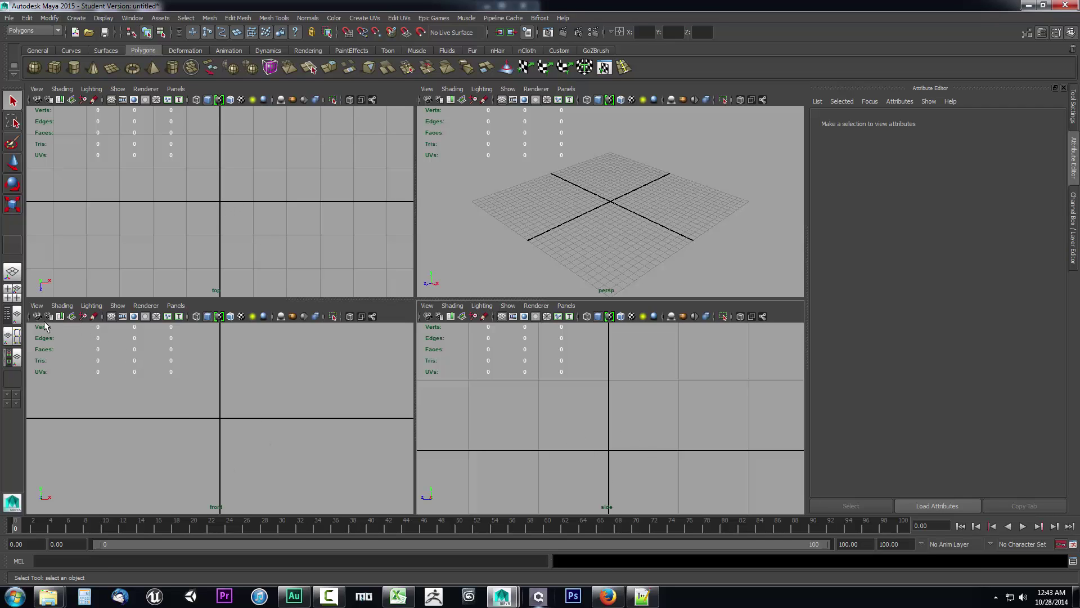
right_click(17, 316)
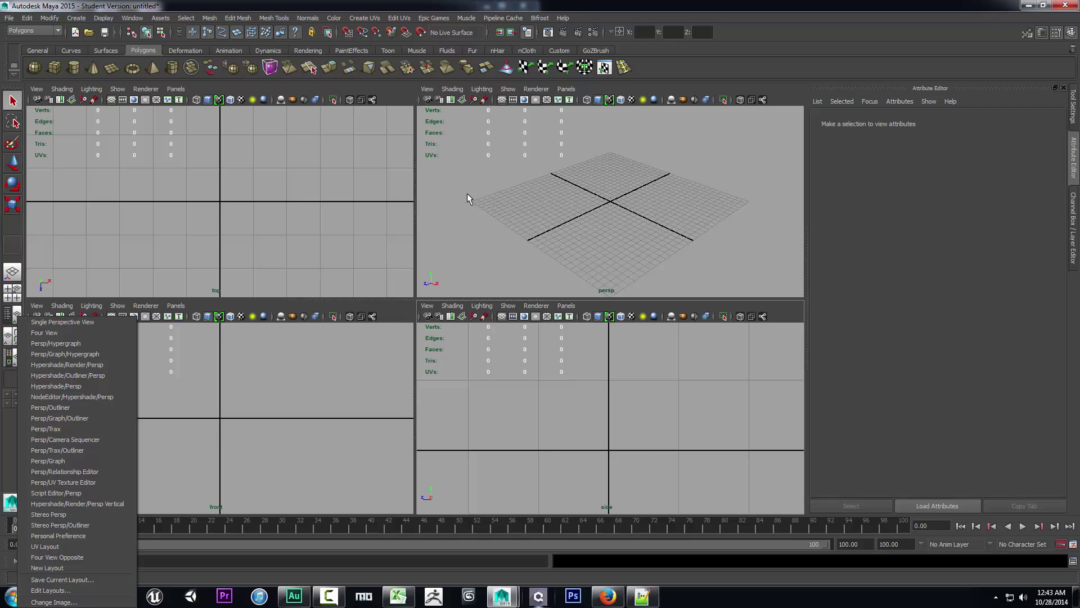
click(263, 404)
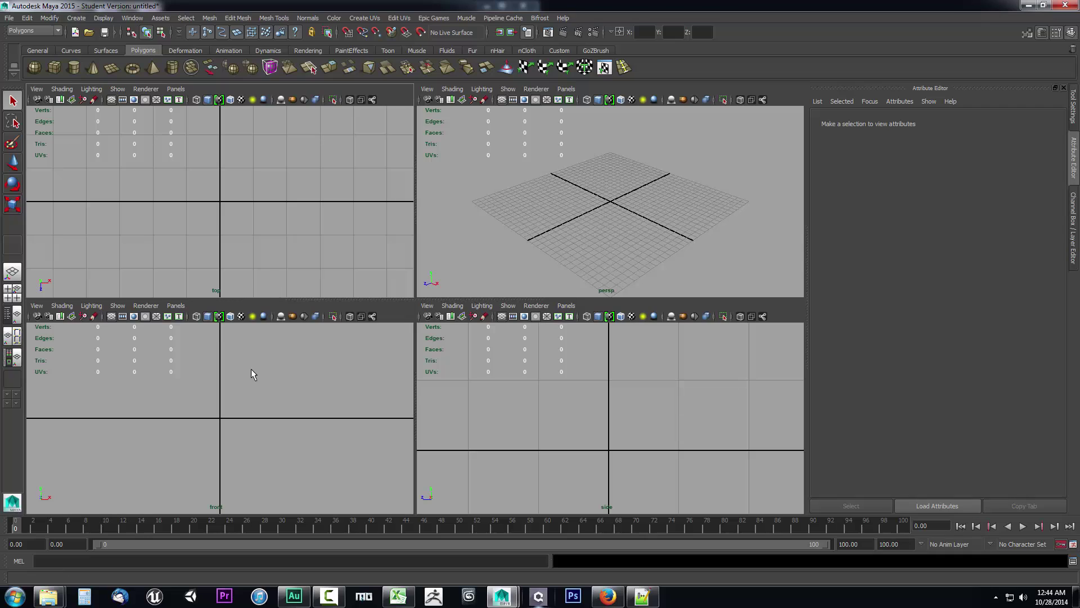
right_click(17, 361)
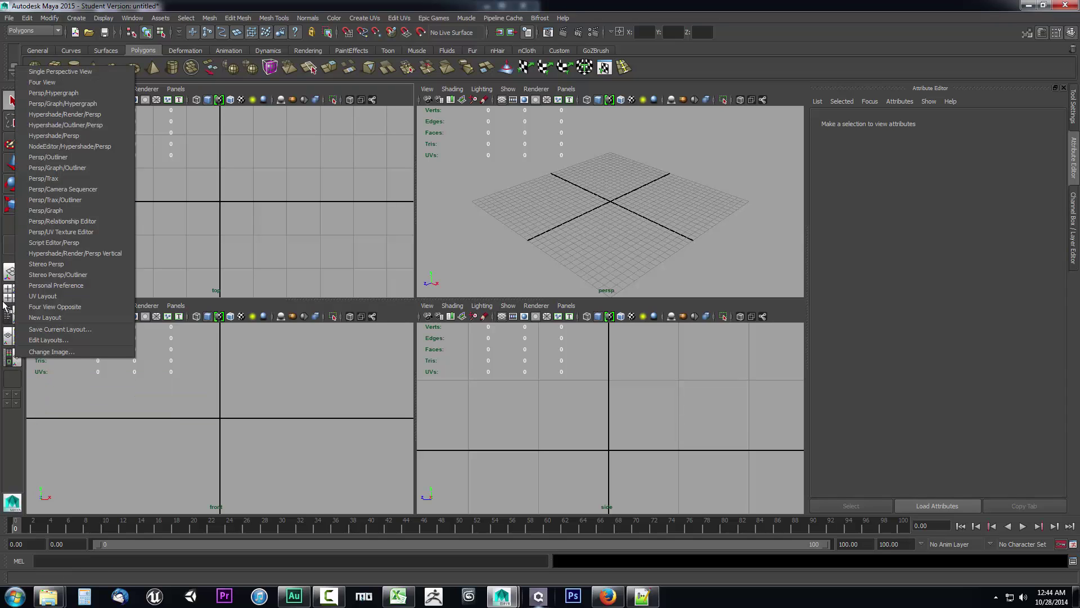
Open the Panels editor from the layouts list and from the front view's panel menu, closing it each time.
click(35, 340)
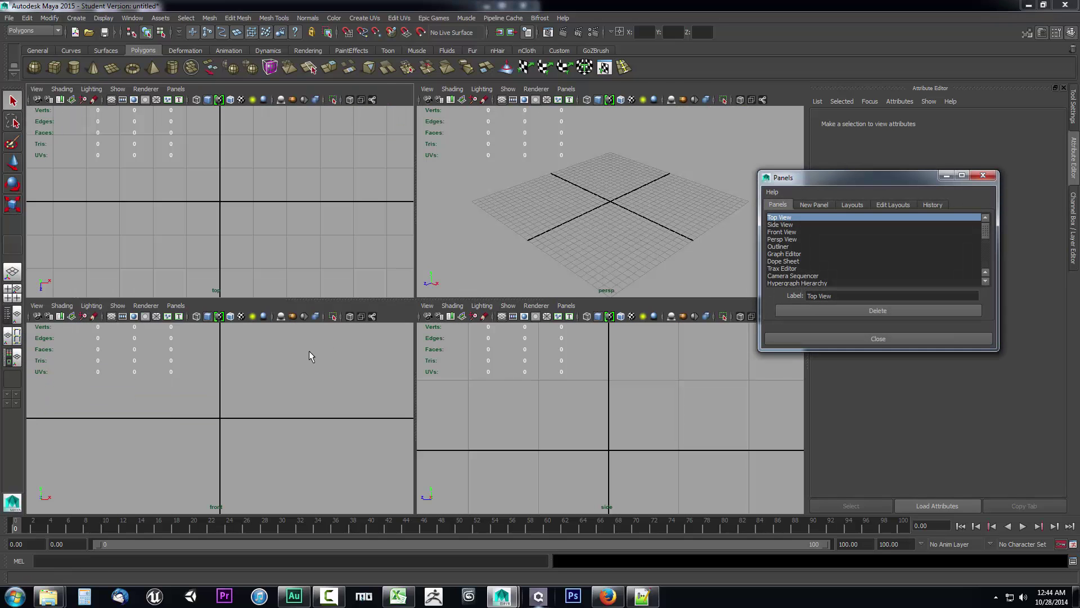
drag(859, 180, 475, 179)
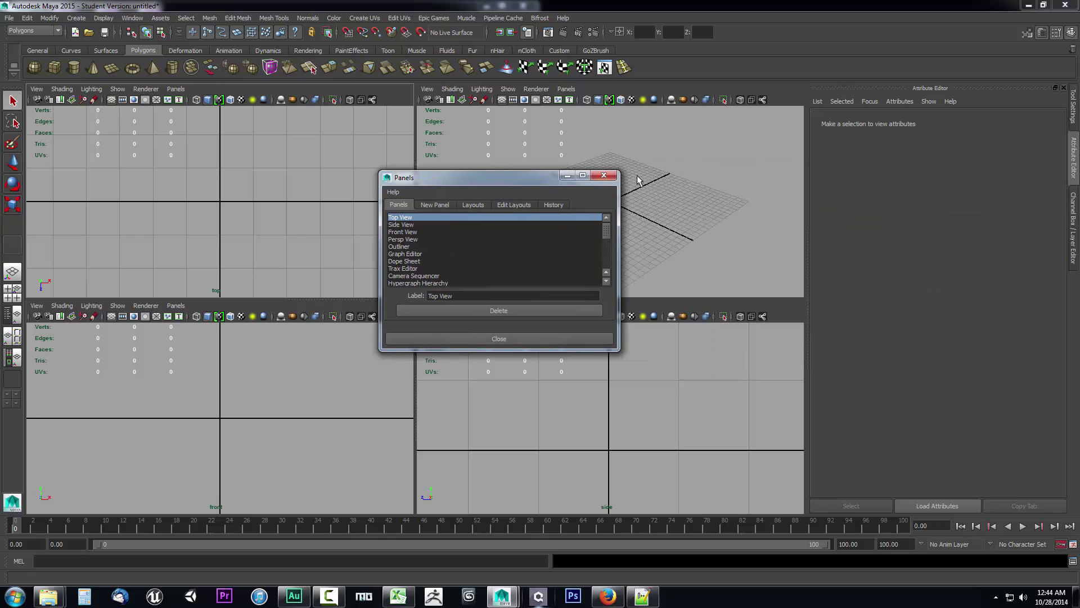
click(596, 176)
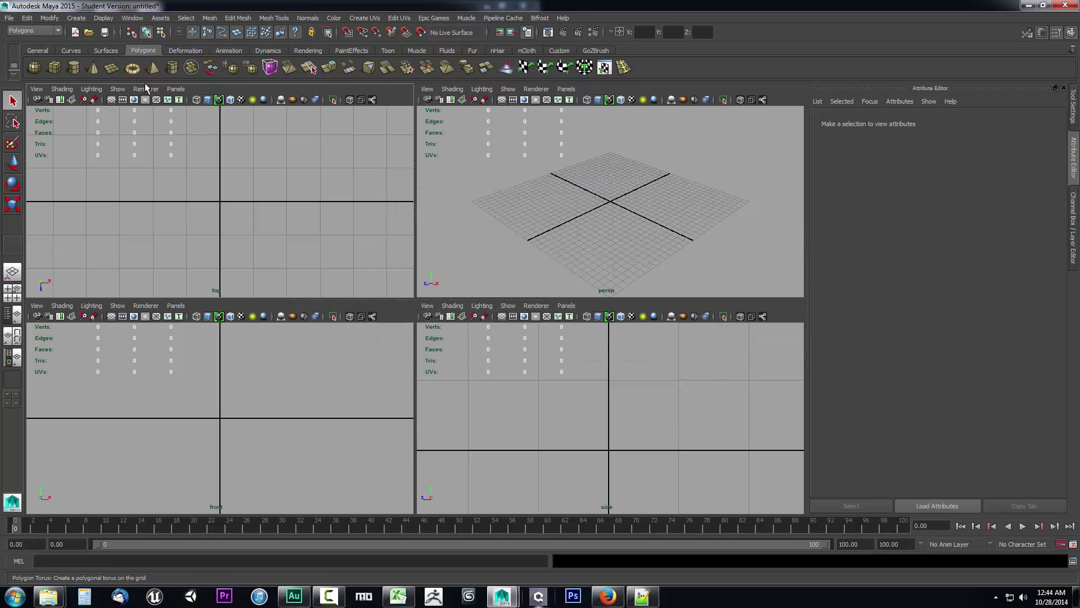
click(176, 308)
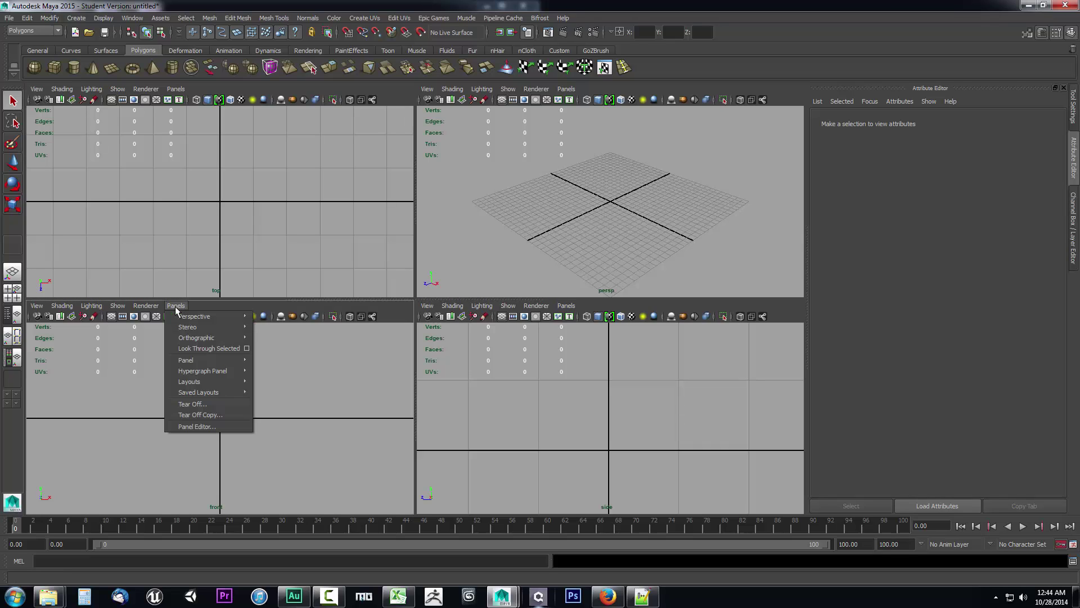
click(195, 426)
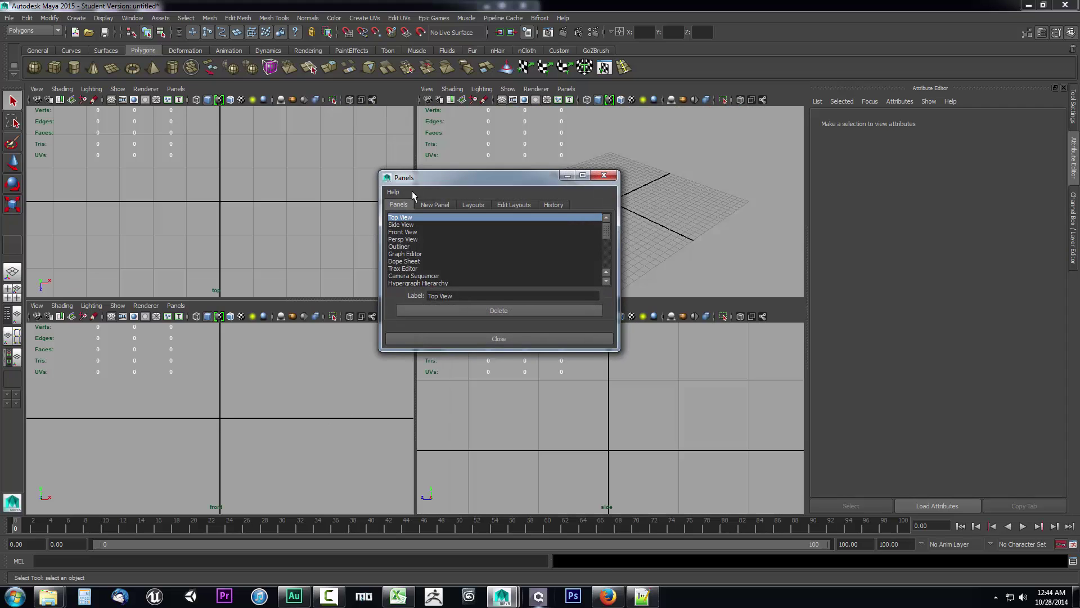
drag(580, 176, 581, 176)
click(602, 176)
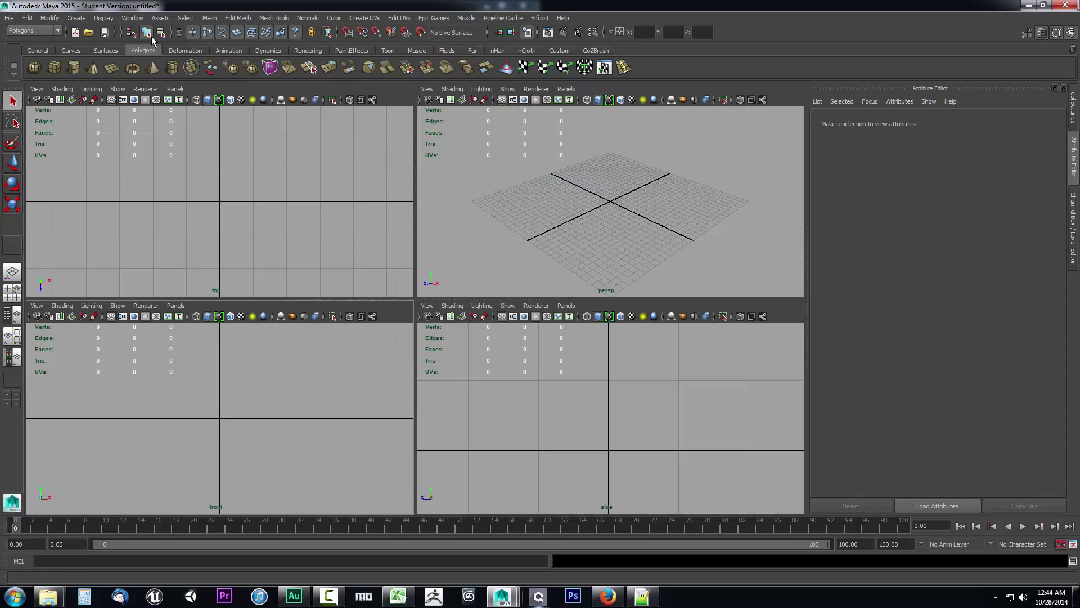
Open the Panels editor from Window > Saved Layouts > Edit Layouts, then close it.
click(133, 18)
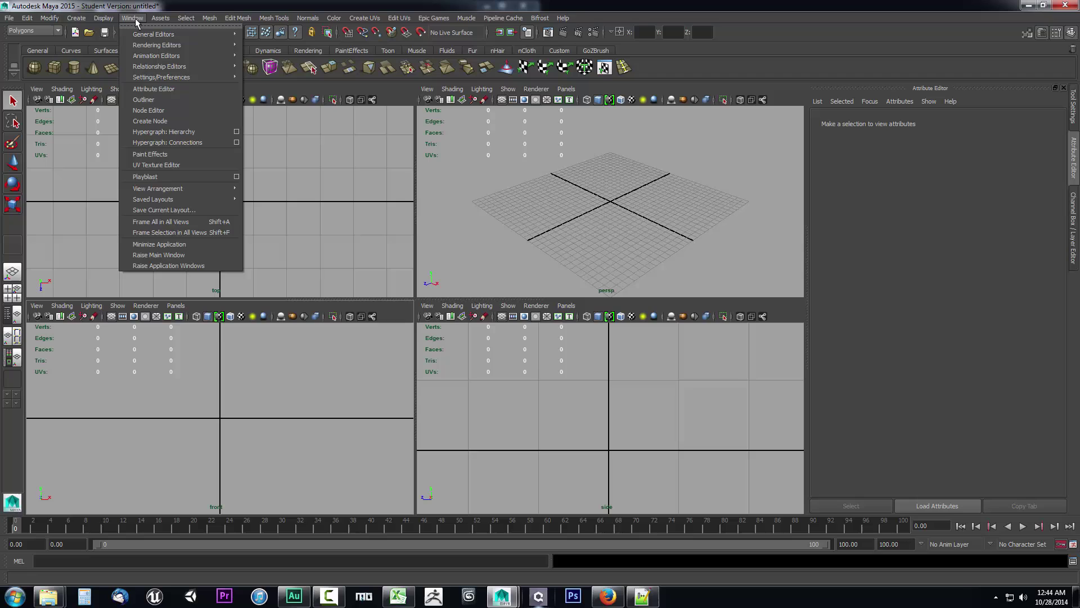
mouse_move(173, 200)
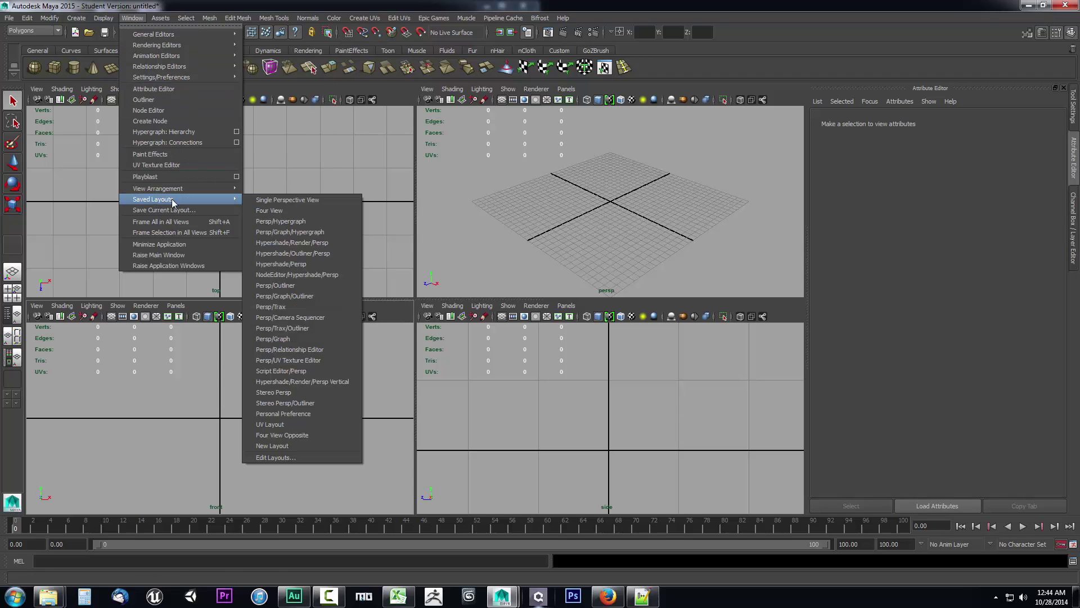
click(275, 458)
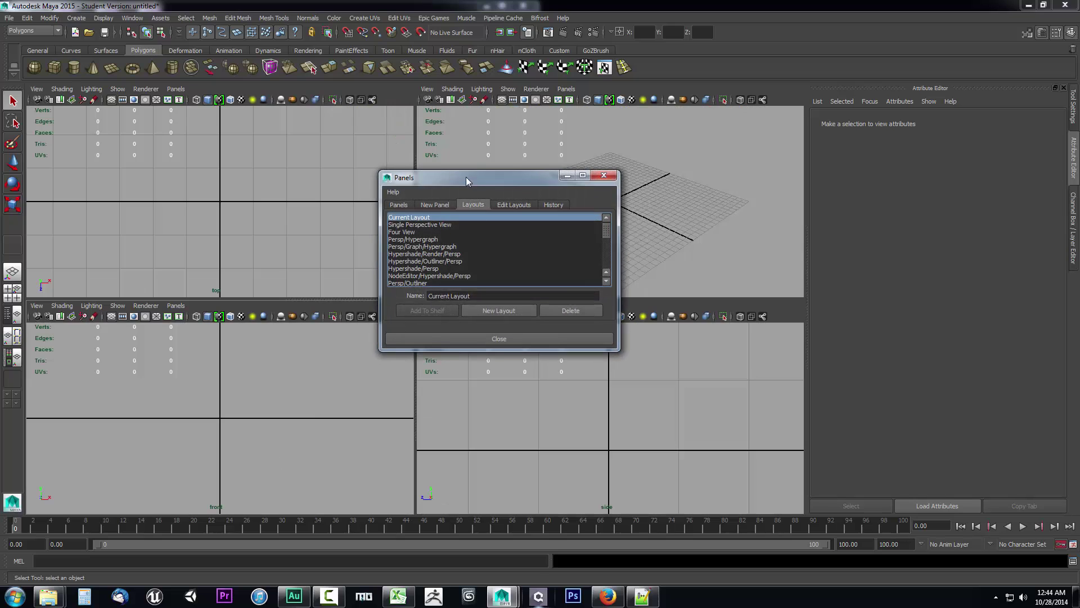
drag(464, 182, 363, 214)
click(502, 209)
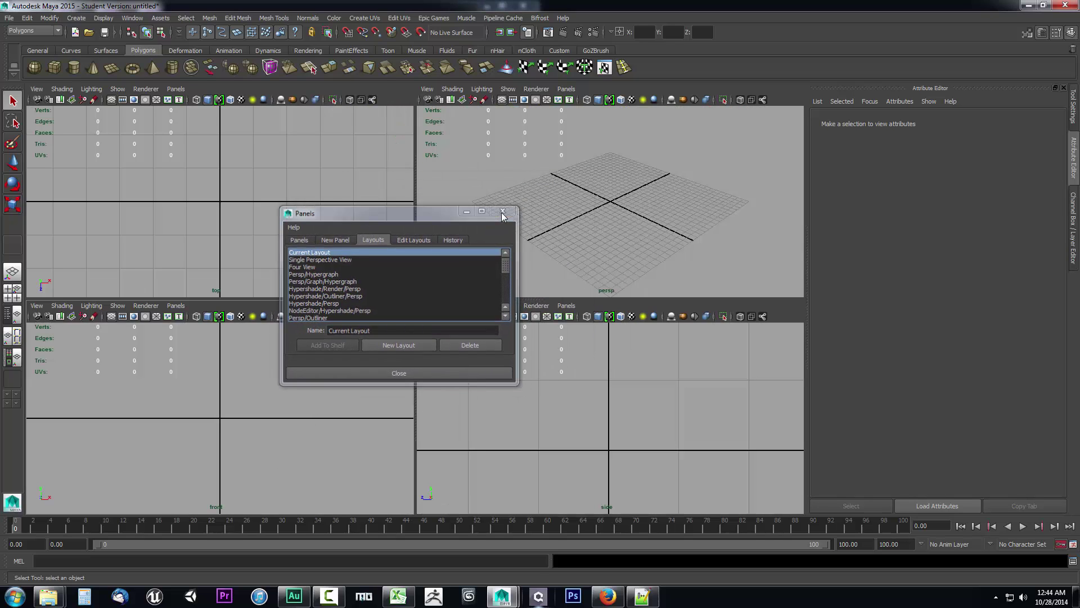
Reopen the Panels editor from the layout button's list and show the Layouts tab.
right_click(13, 365)
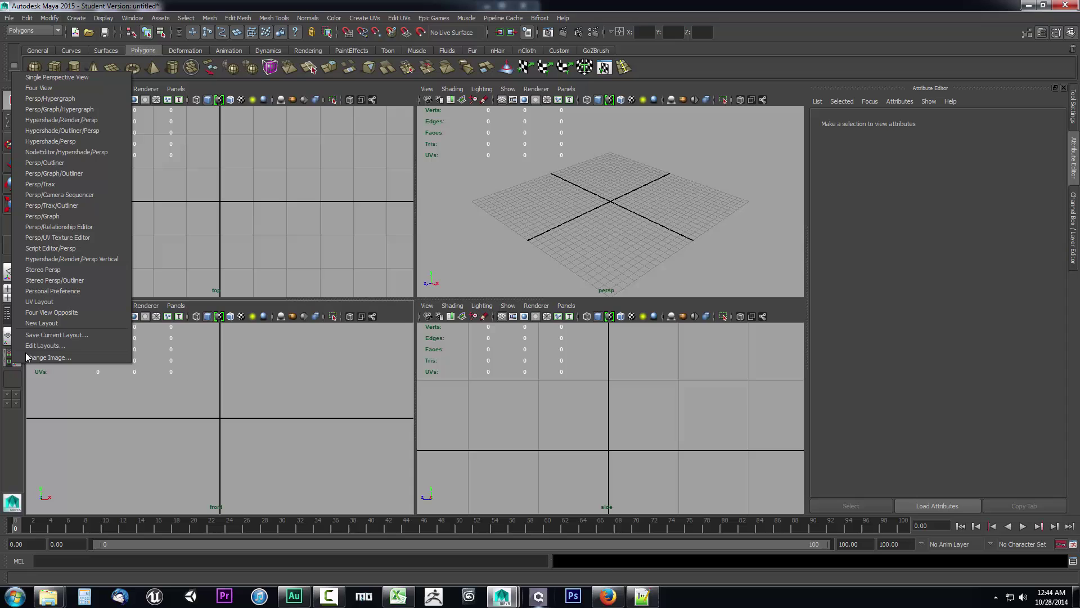
click(34, 347)
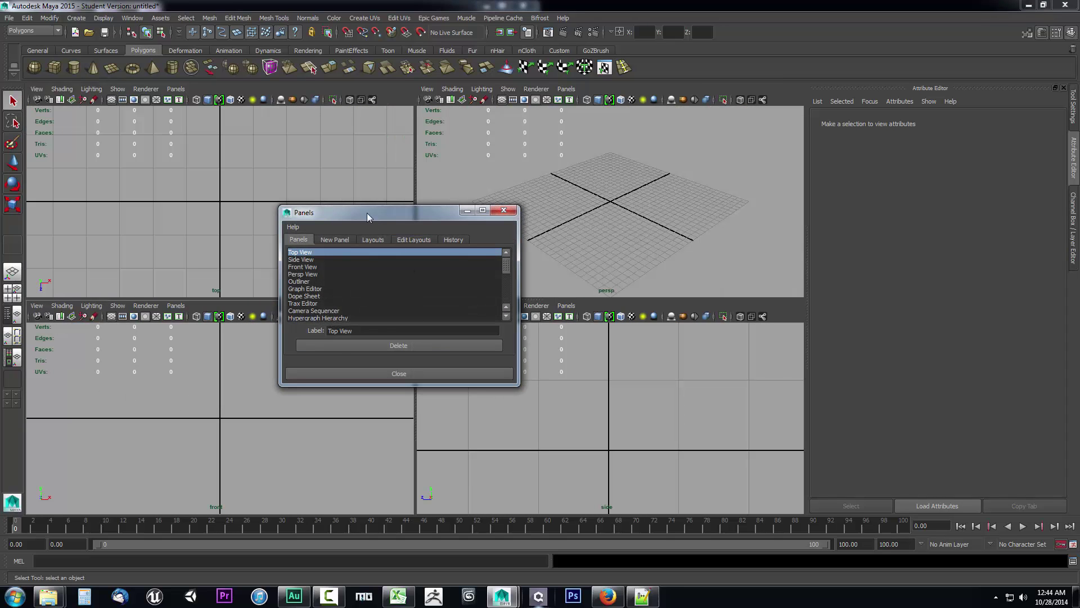
drag(371, 212, 387, 212)
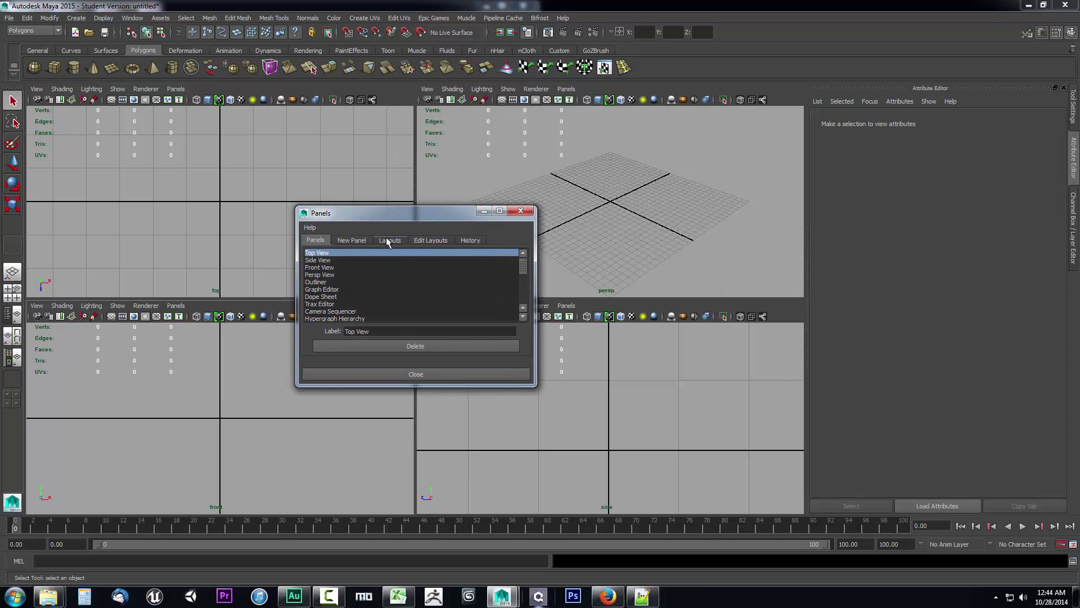
click(389, 241)
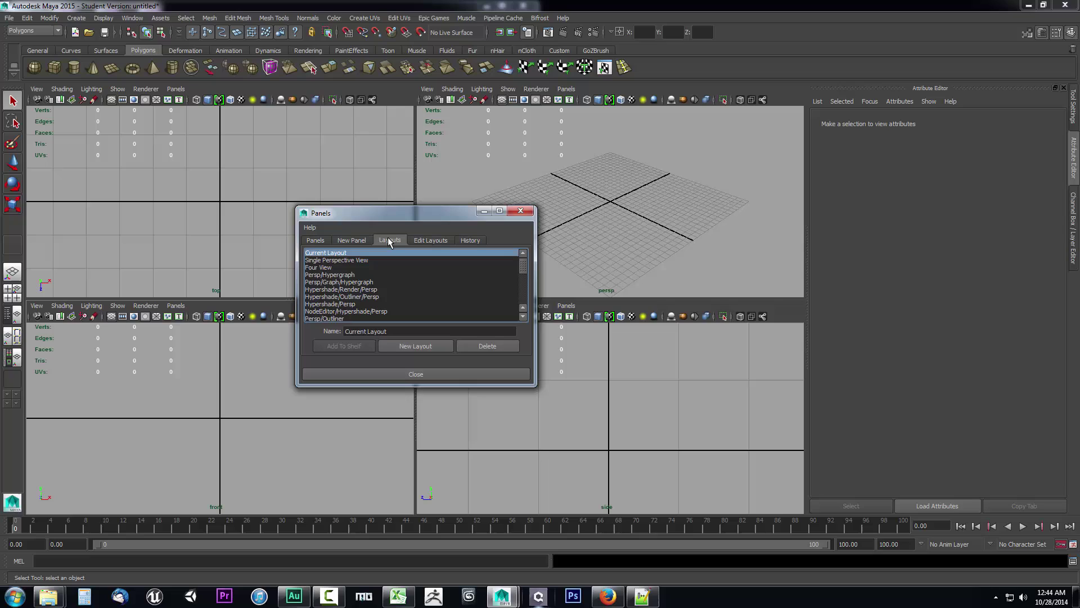
Create a new saved layout and rename it 'Custom Layout'.
click(417, 346)
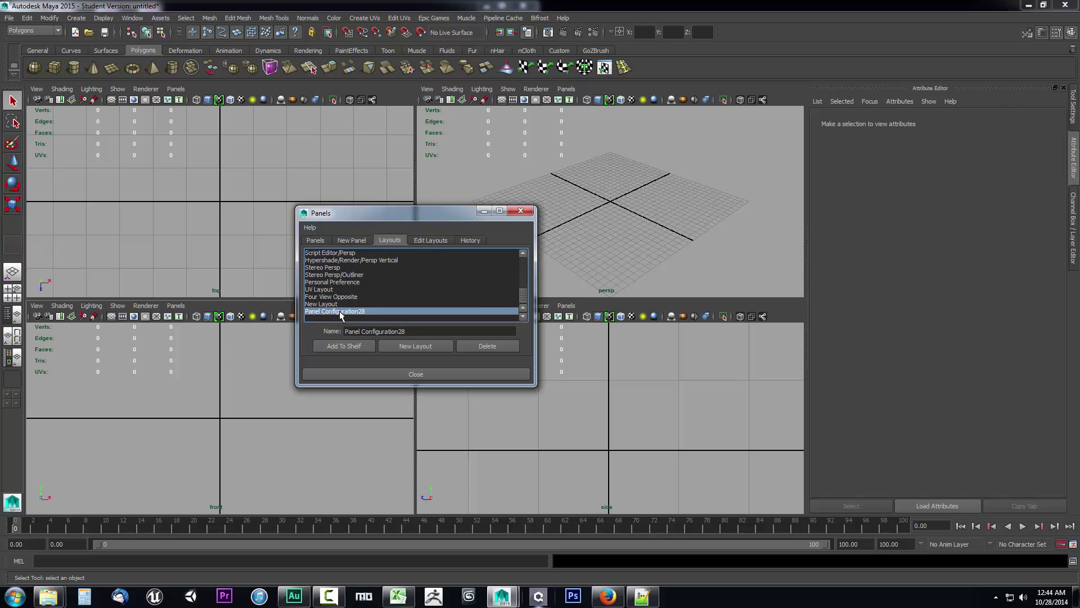
drag(406, 331, 324, 332)
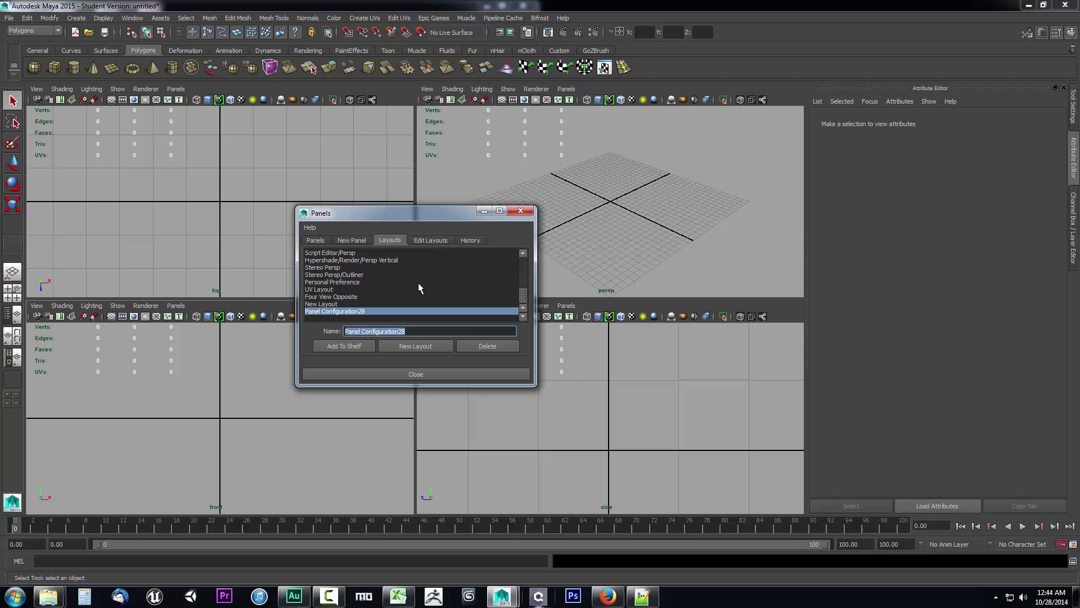
text(Custom Layout)
click(337, 317)
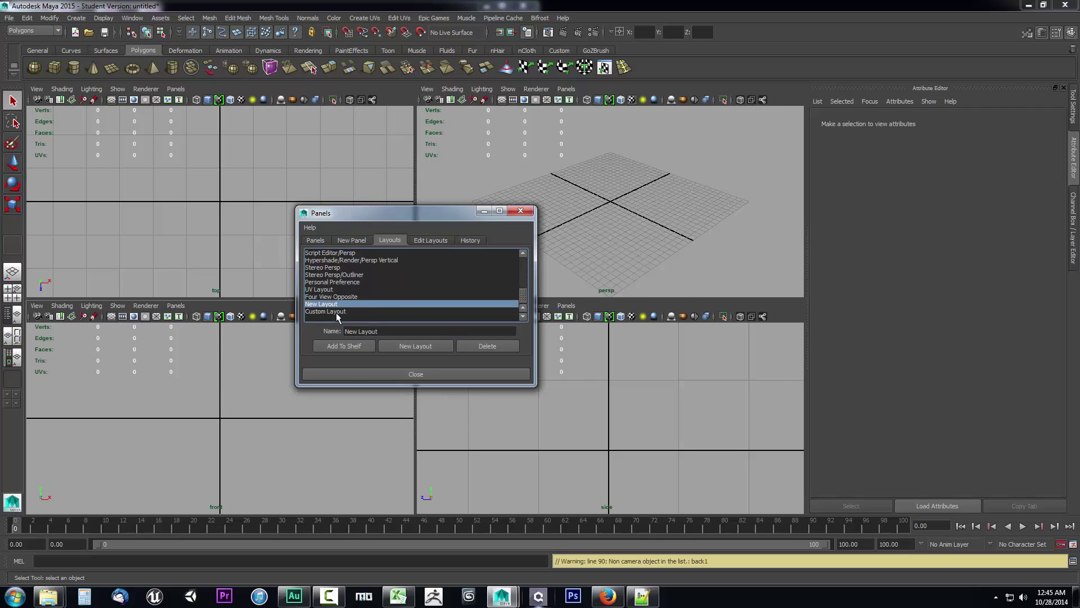
Delete the New Layout entry, then apply Custom Layout and glance at its configuration page.
click(335, 304)
click(474, 345)
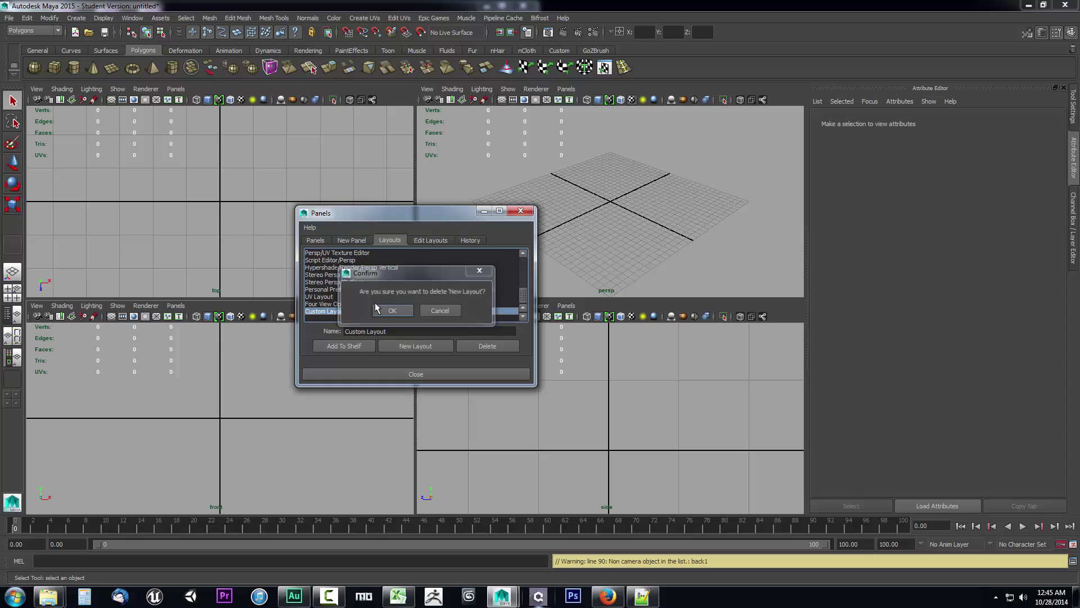
click(403, 312)
click(334, 311)
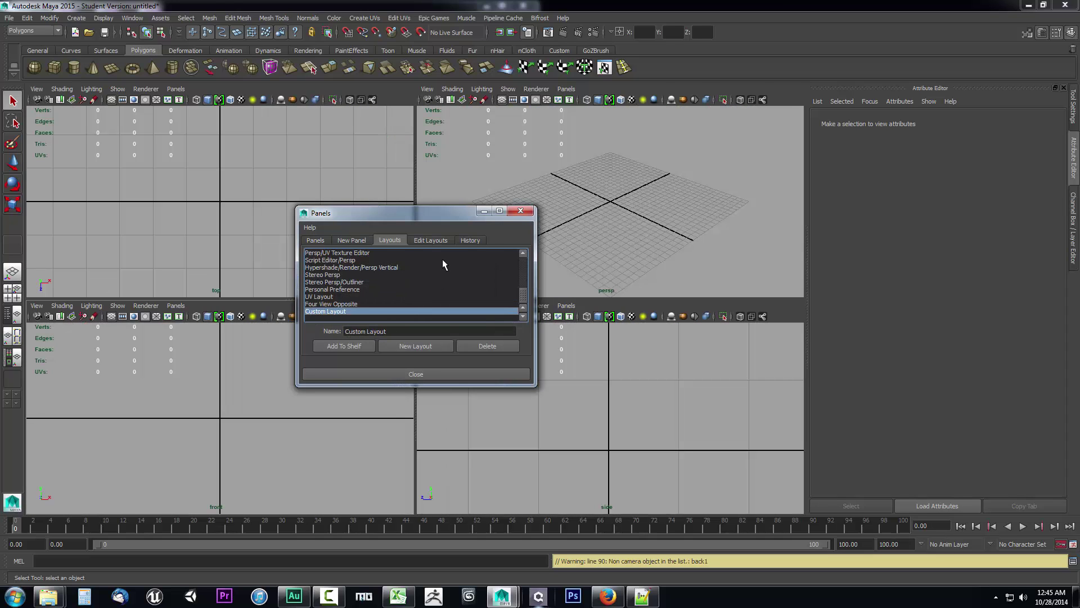
click(435, 239)
click(390, 239)
Try Single Pane, two stacked panes and two side-by-side panes for Custom Layout's configuration.
click(426, 241)
drag(415, 216, 785, 191)
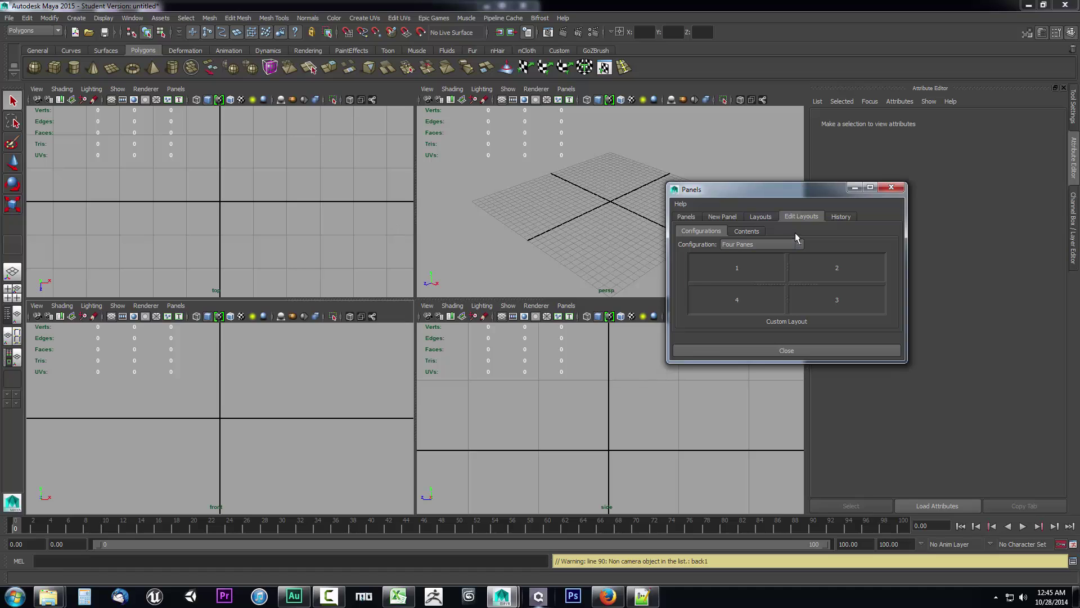
click(763, 244)
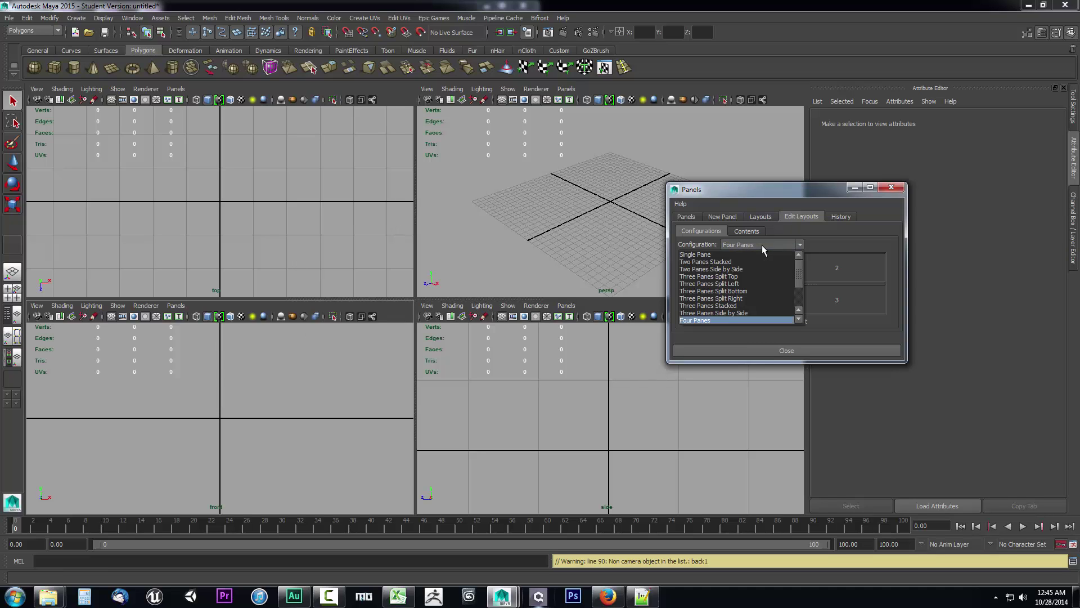
click(704, 255)
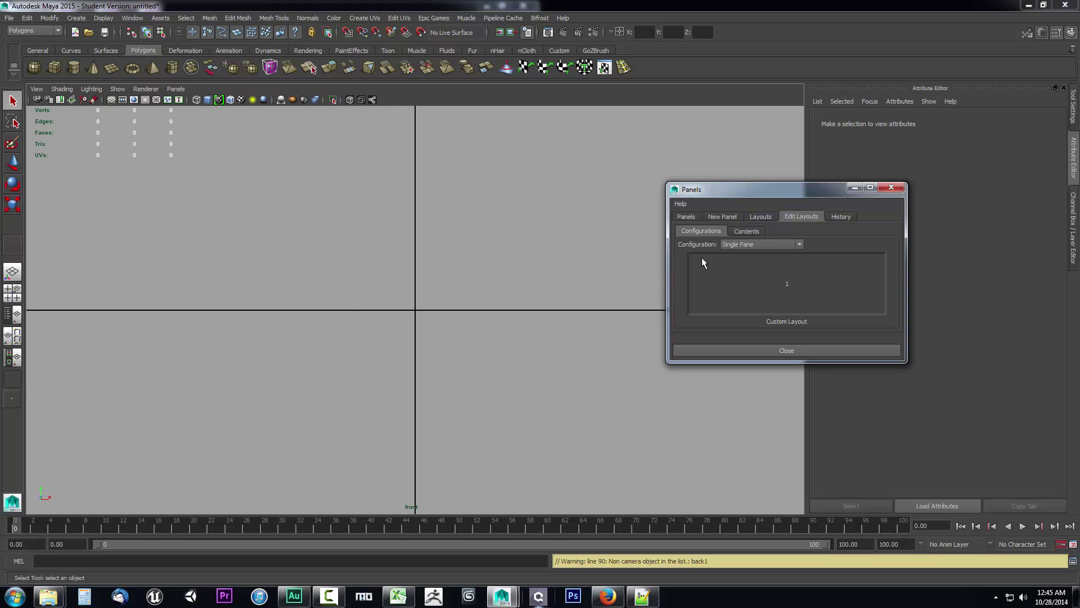
click(744, 245)
click(737, 262)
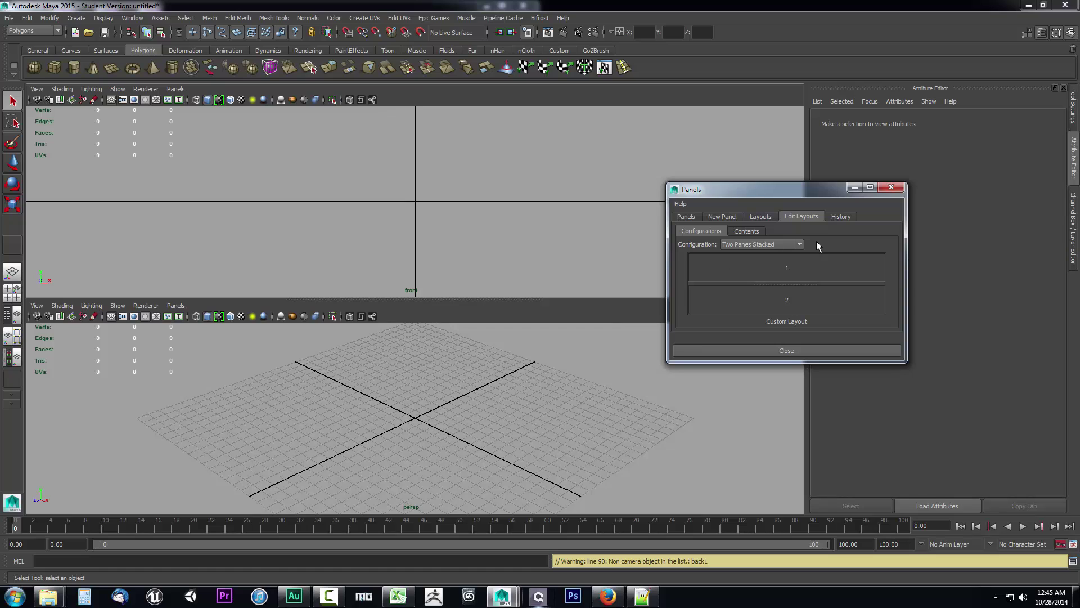
click(774, 246)
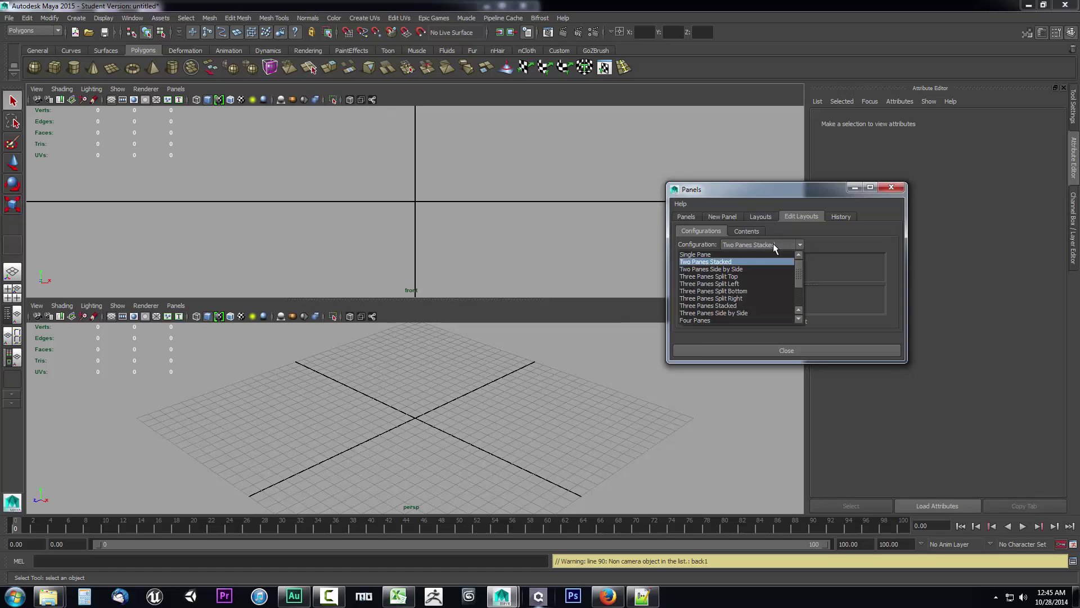
click(743, 268)
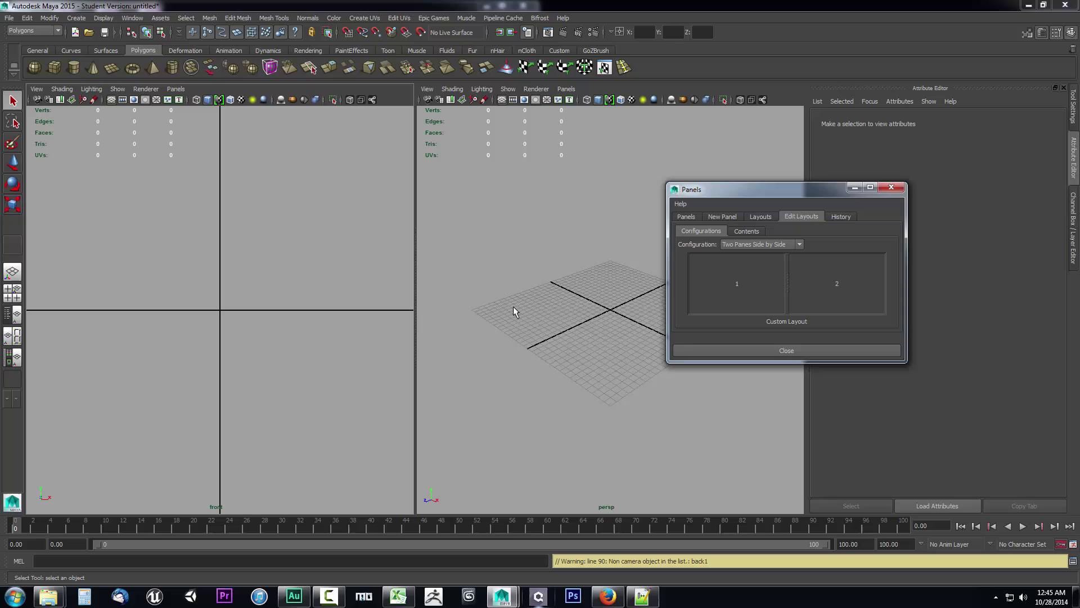
Set Custom Layout to Three Panes Split Right, adjust the preview divider, and view the Contents.
click(767, 246)
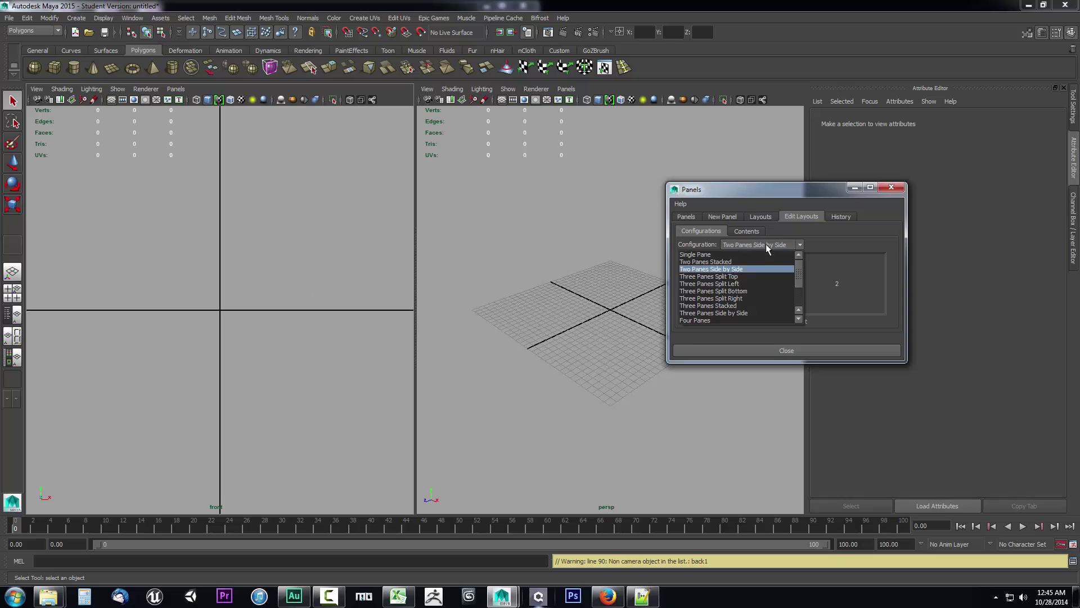
click(741, 298)
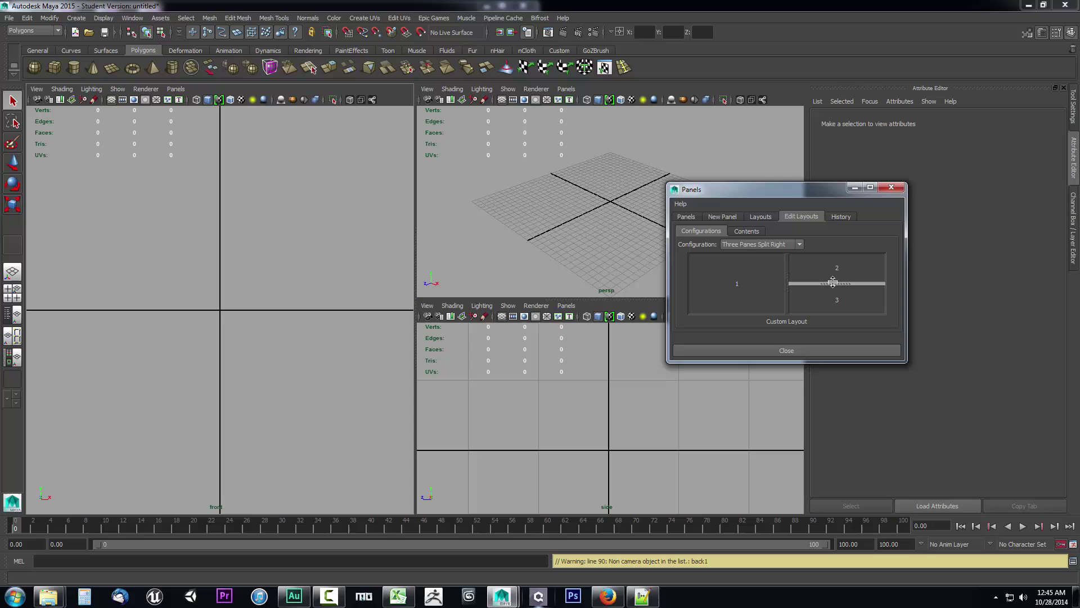
drag(833, 282, 775, 278)
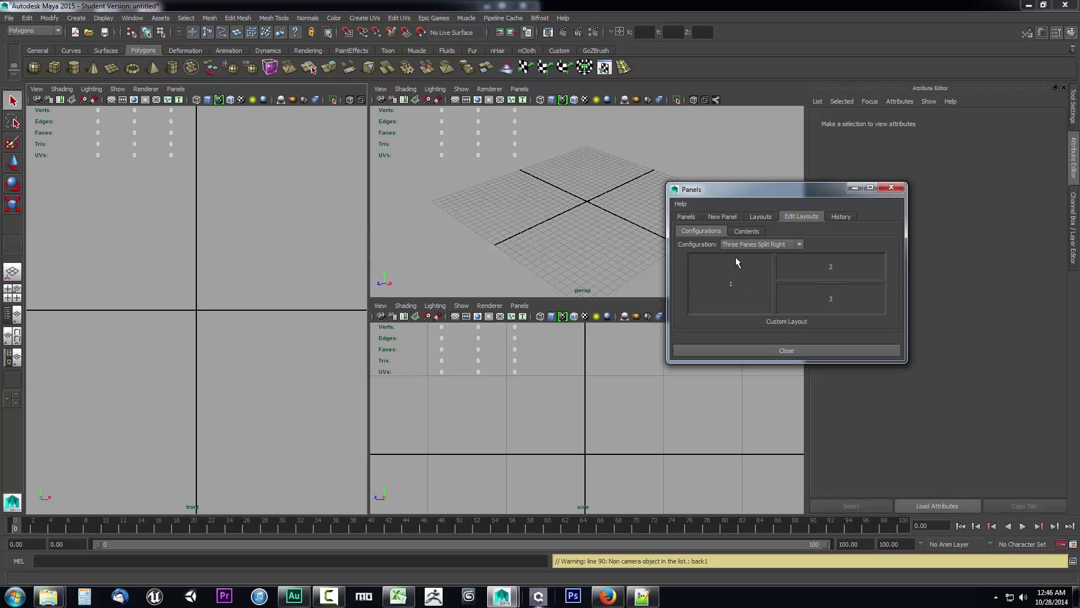
drag(759, 189, 495, 181)
click(483, 224)
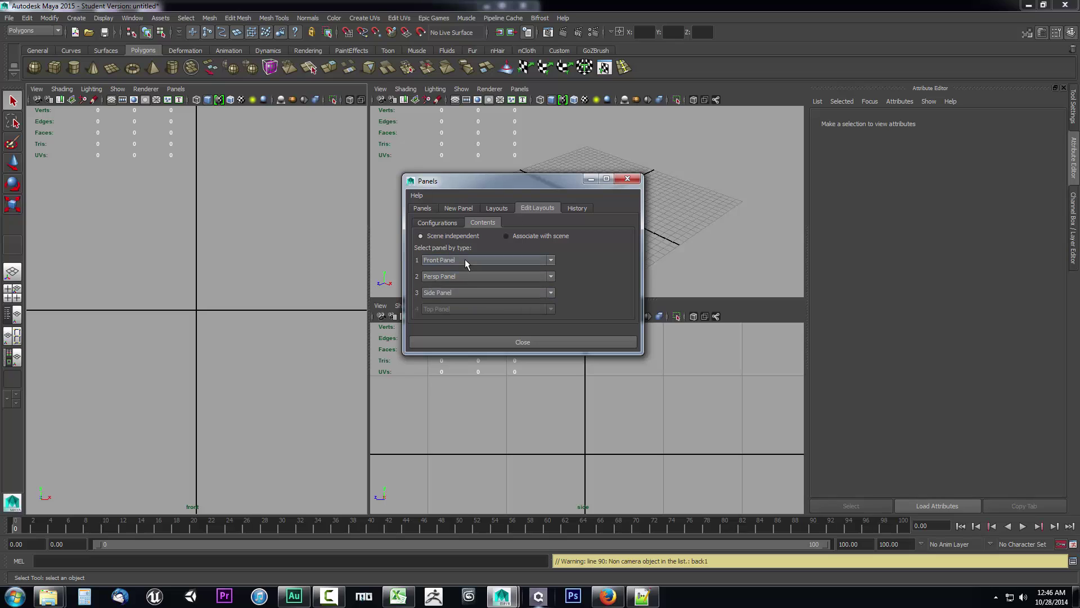
Put the Outliner in pane 1 of Custom Layout in place of the Front panel.
click(451, 221)
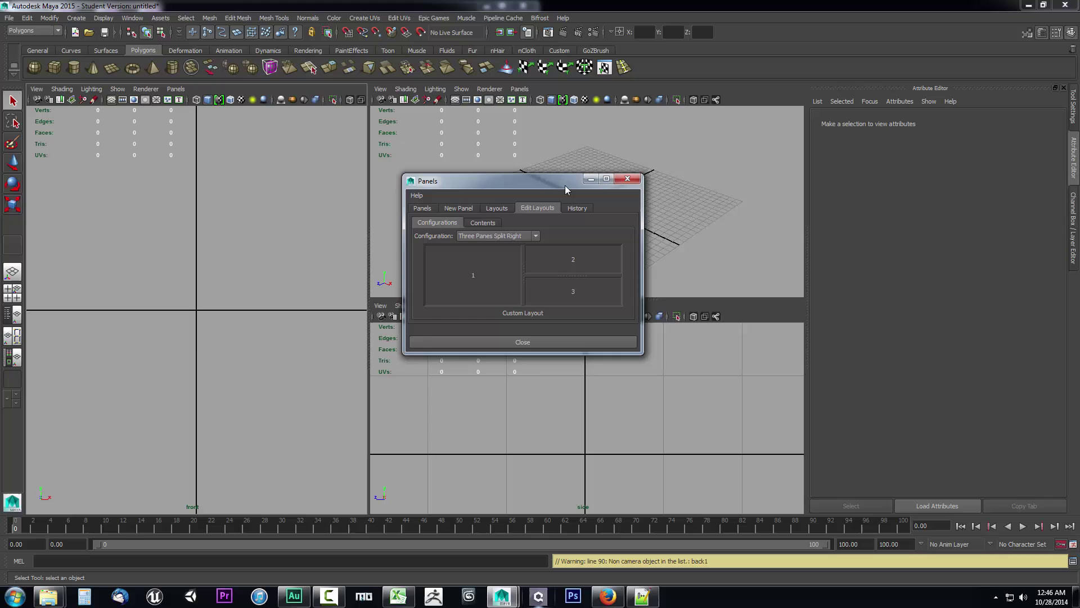
drag(565, 184, 301, 173)
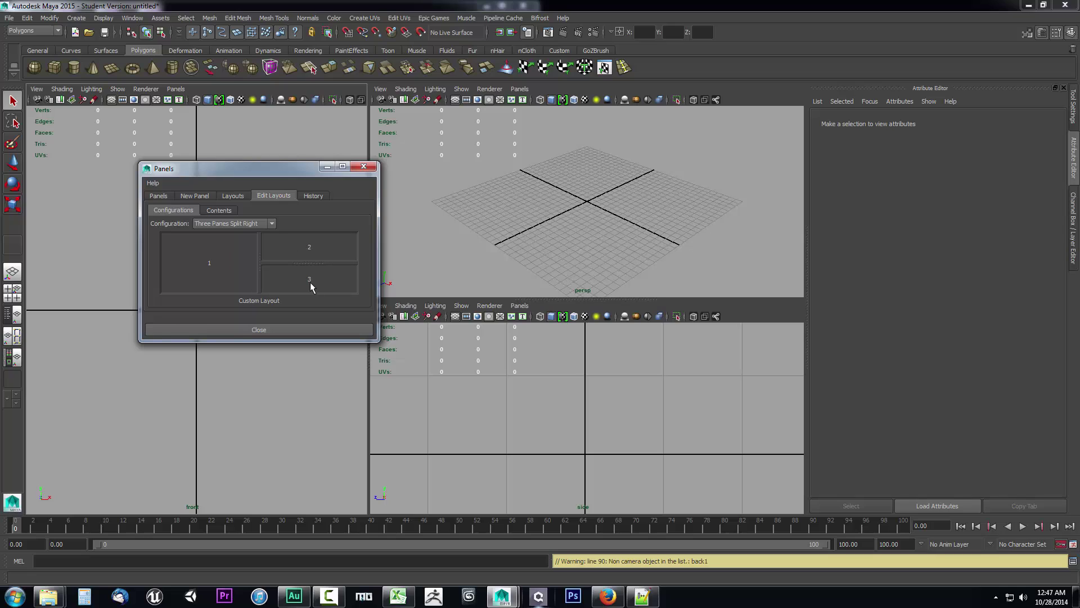
click(217, 211)
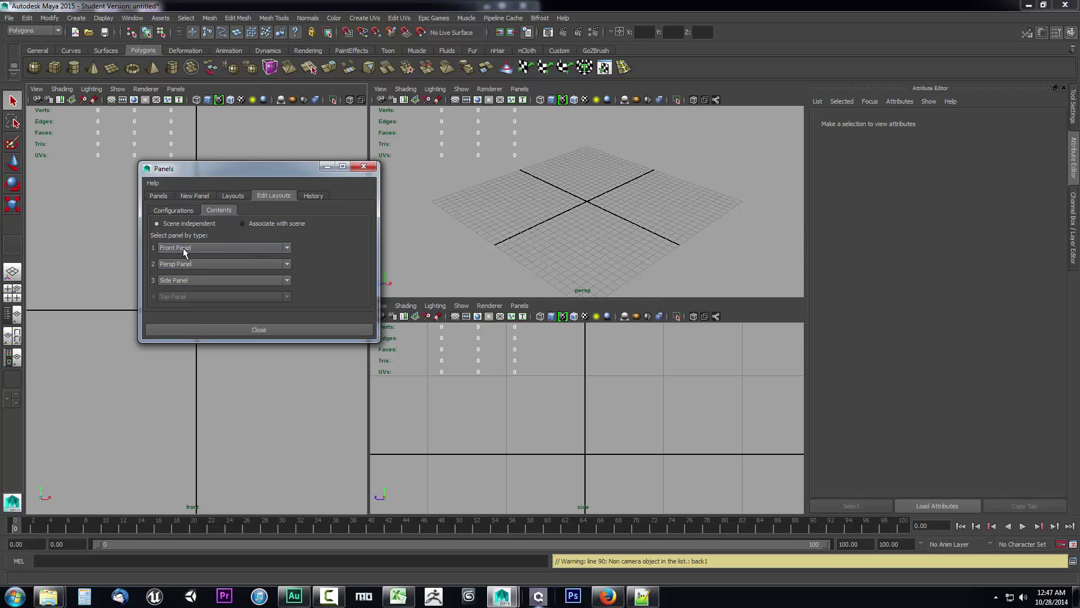
click(183, 211)
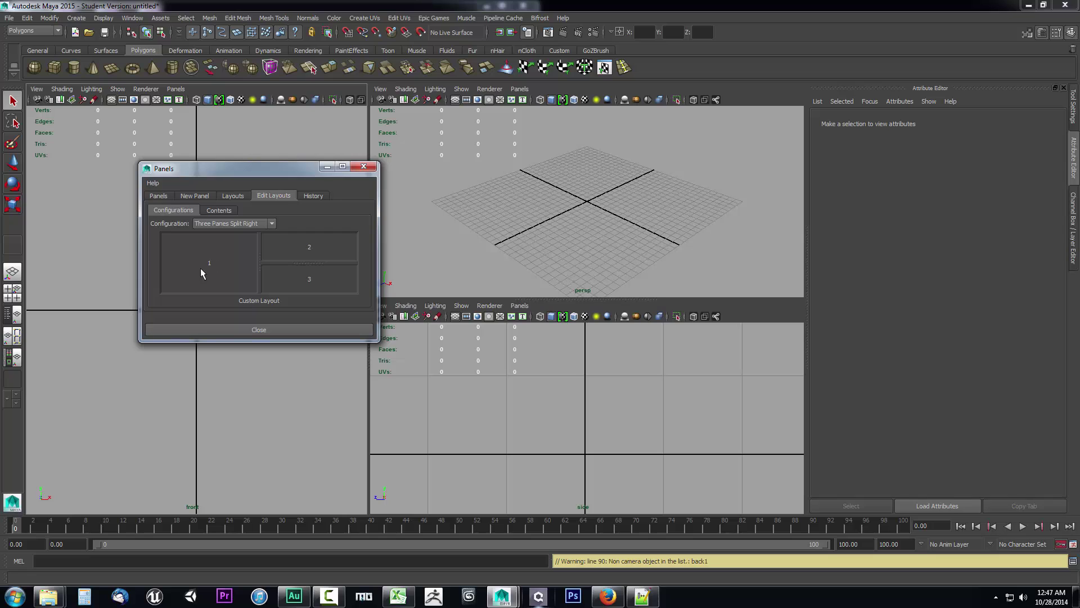
drag(238, 168, 558, 188)
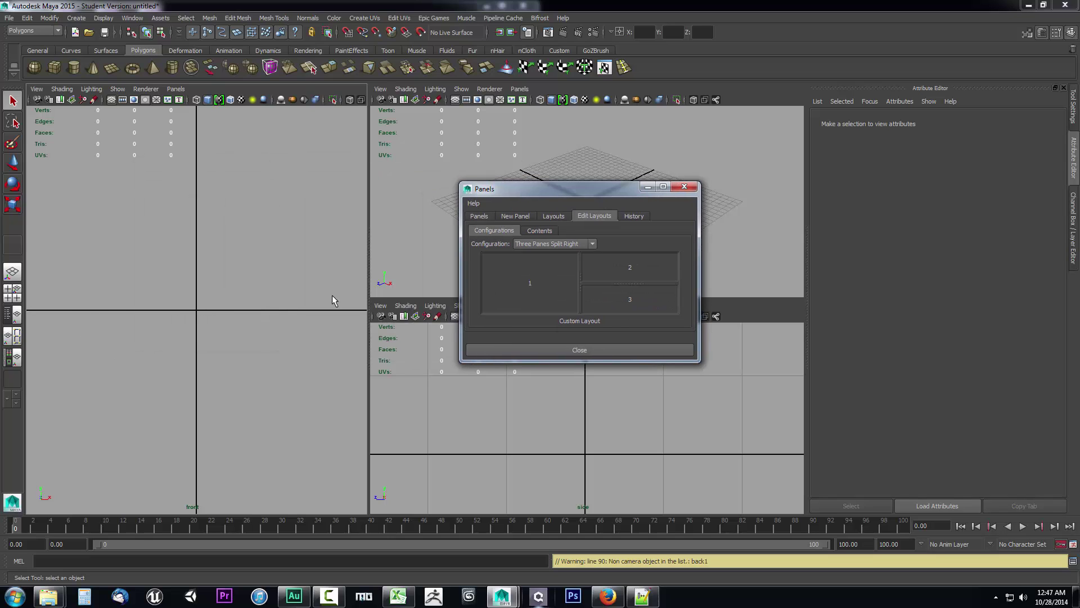
click(541, 231)
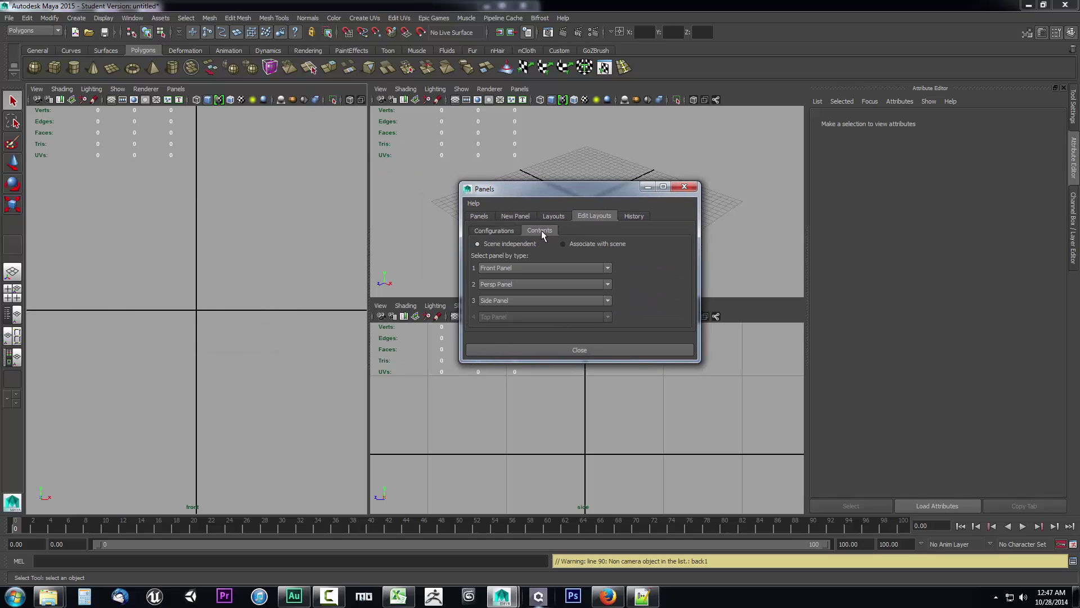
click(511, 269)
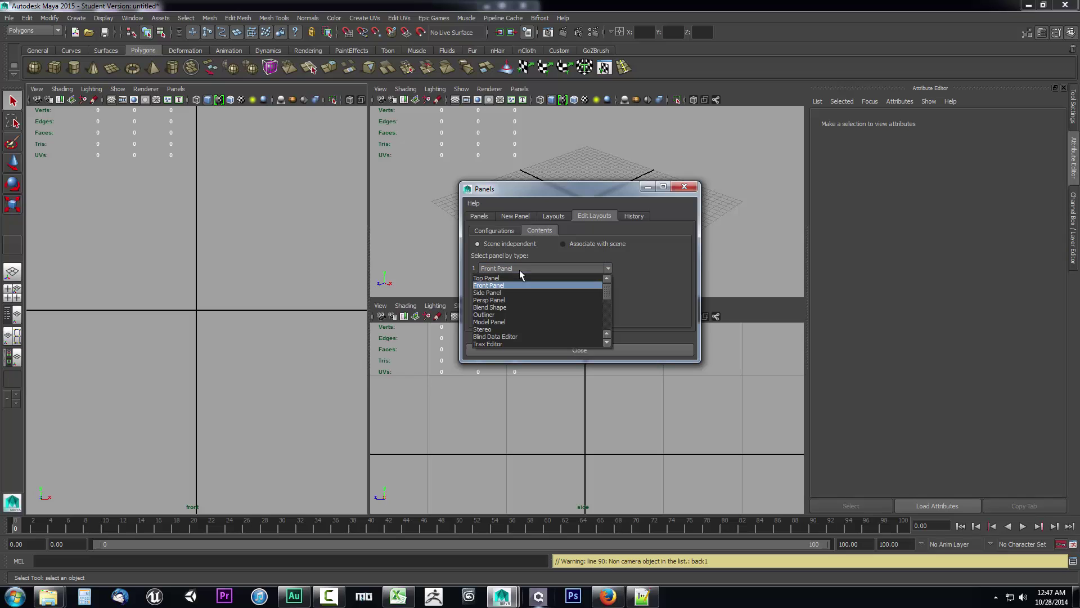
click(485, 315)
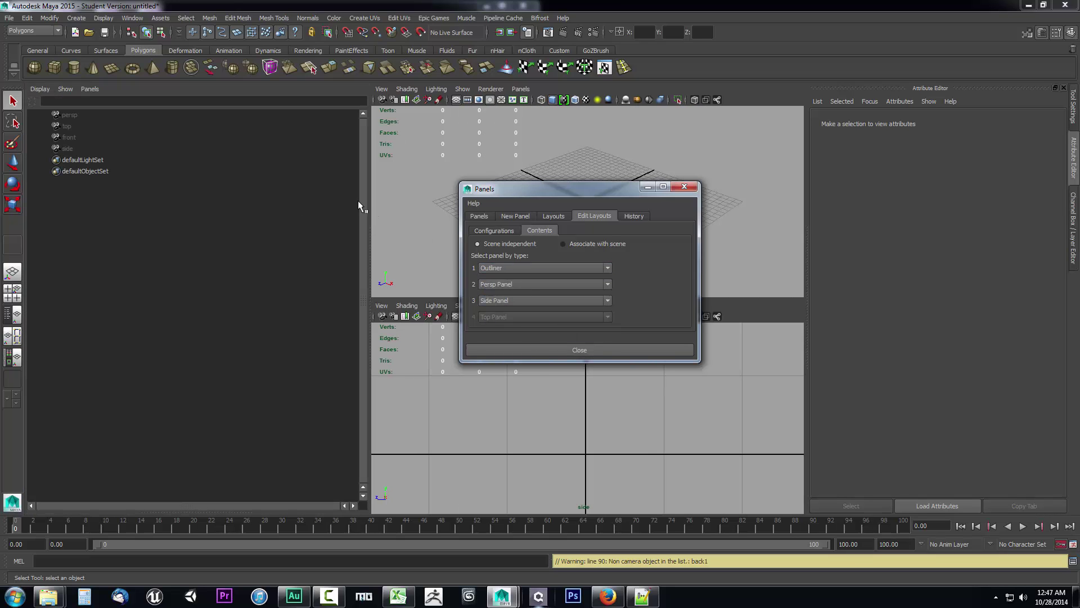
drag(599, 190, 807, 188)
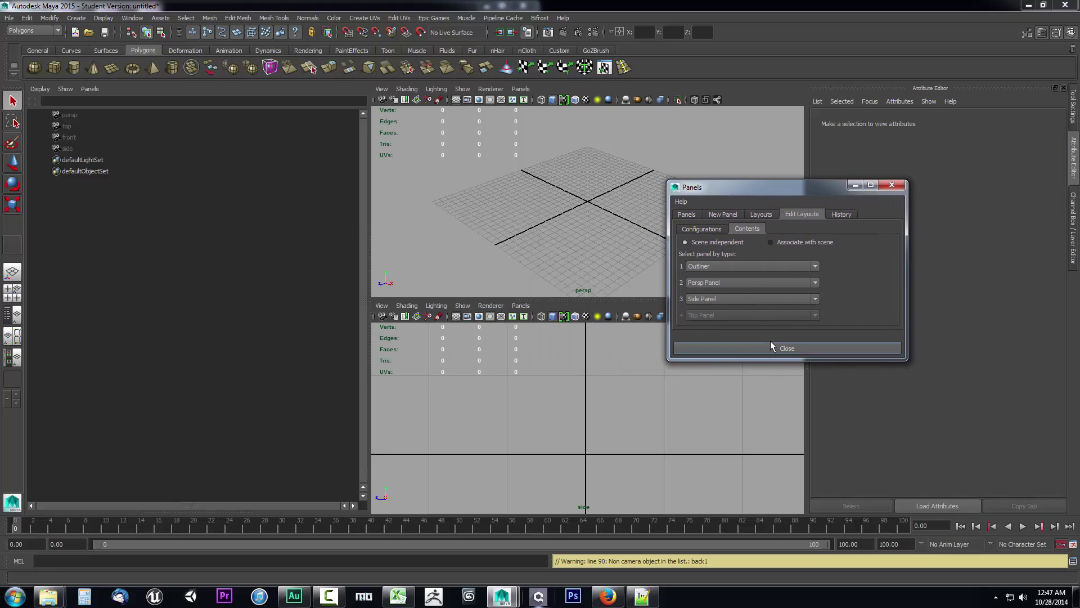
Apply the Custom Layout preset and view the New Panel list of panel types.
right_click(13, 376)
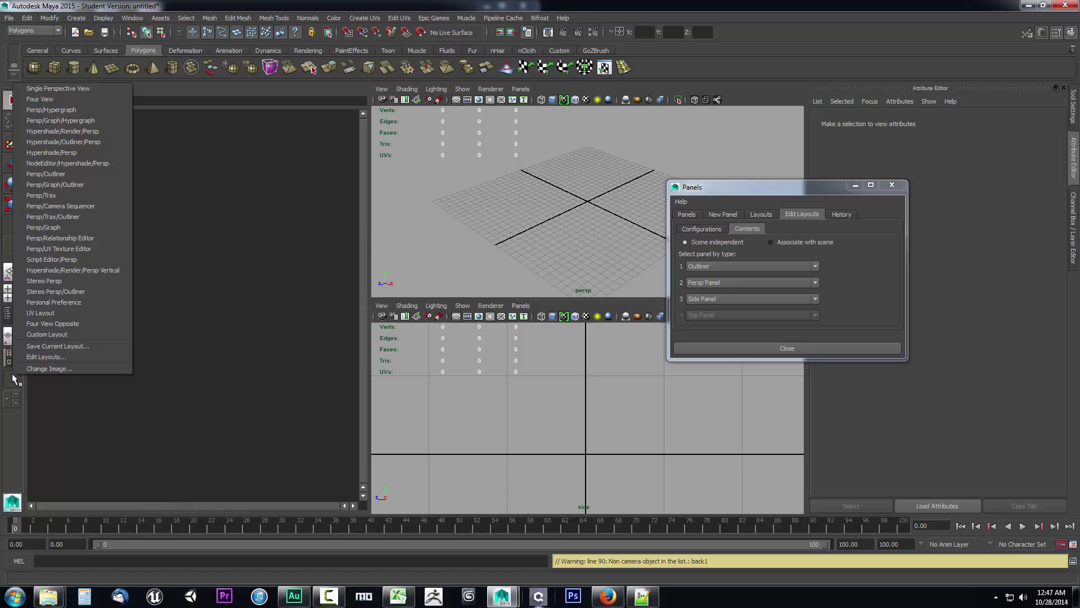
click(48, 334)
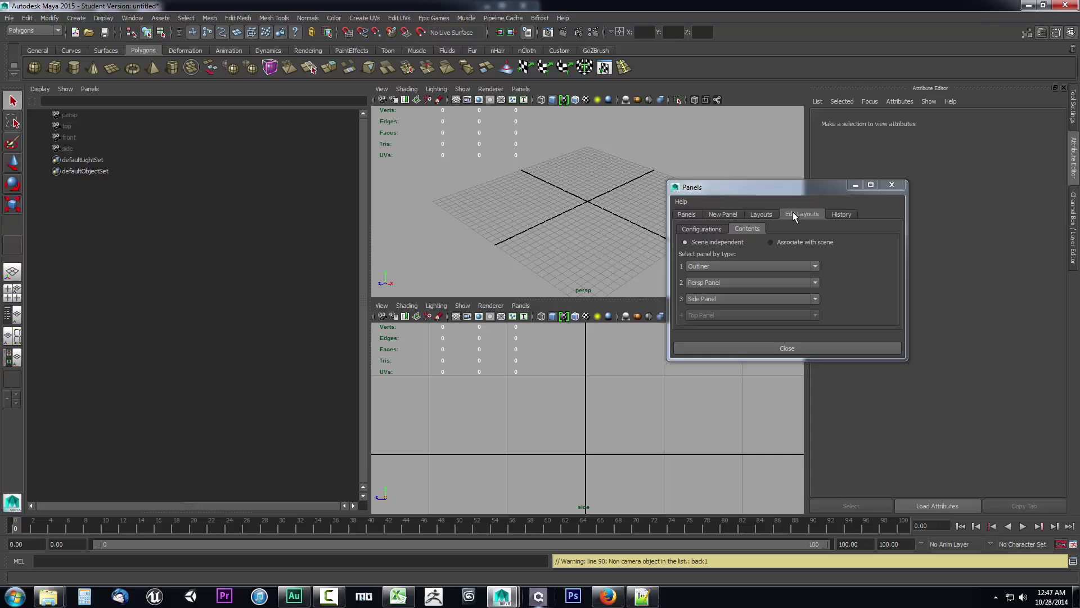
click(732, 217)
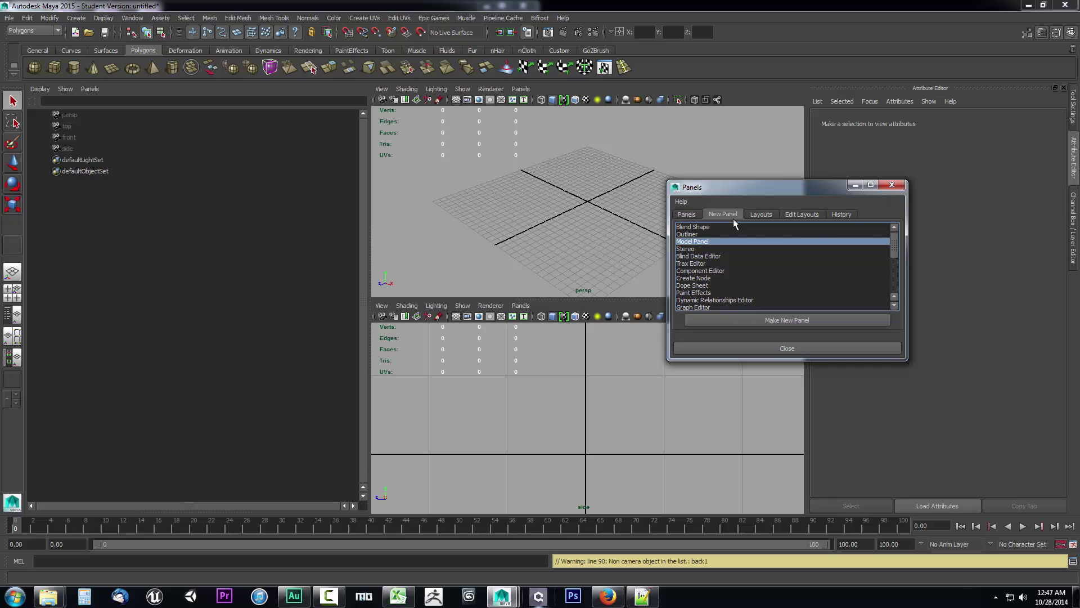
Delete Custom Layout from the Layouts list and confirm the deletion.
click(757, 213)
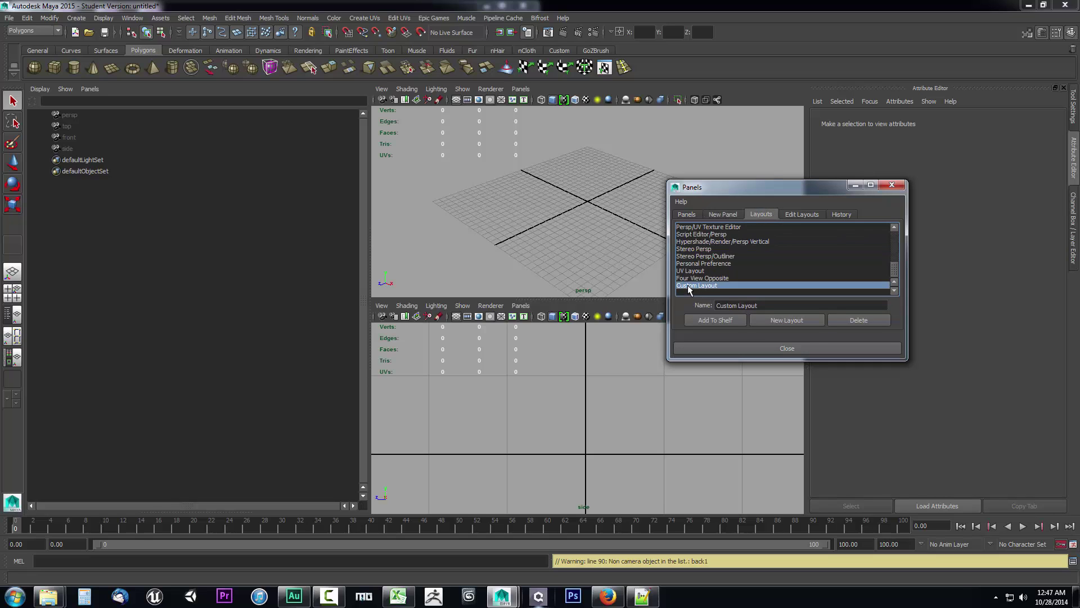
click(856, 320)
click(774, 285)
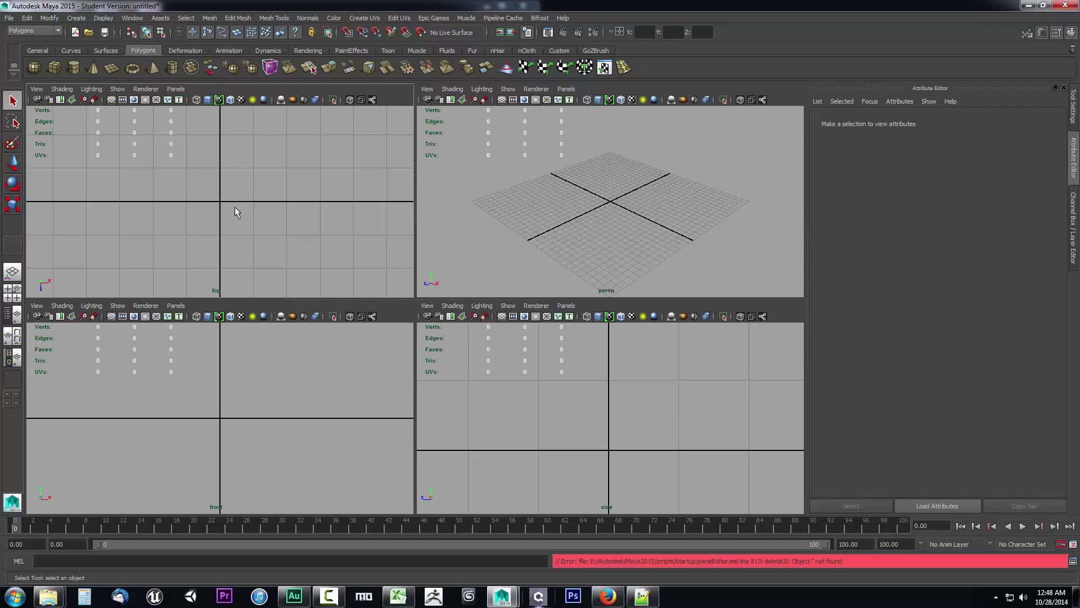
Briefly switch to the perspective-plus-Outliner layout, then return to four views.
click(176, 90)
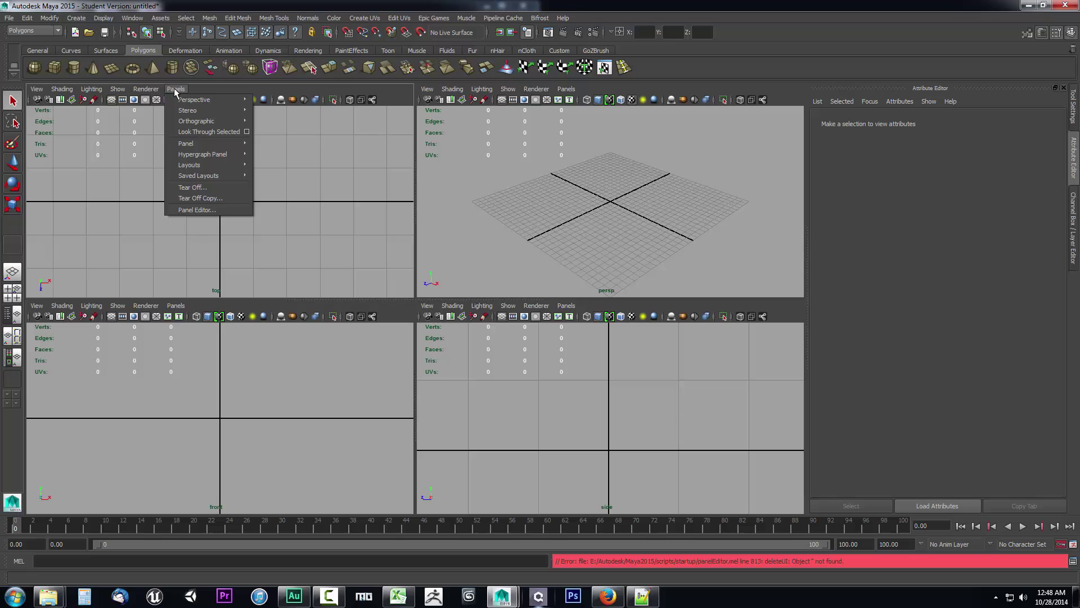
click(163, 113)
click(12, 315)
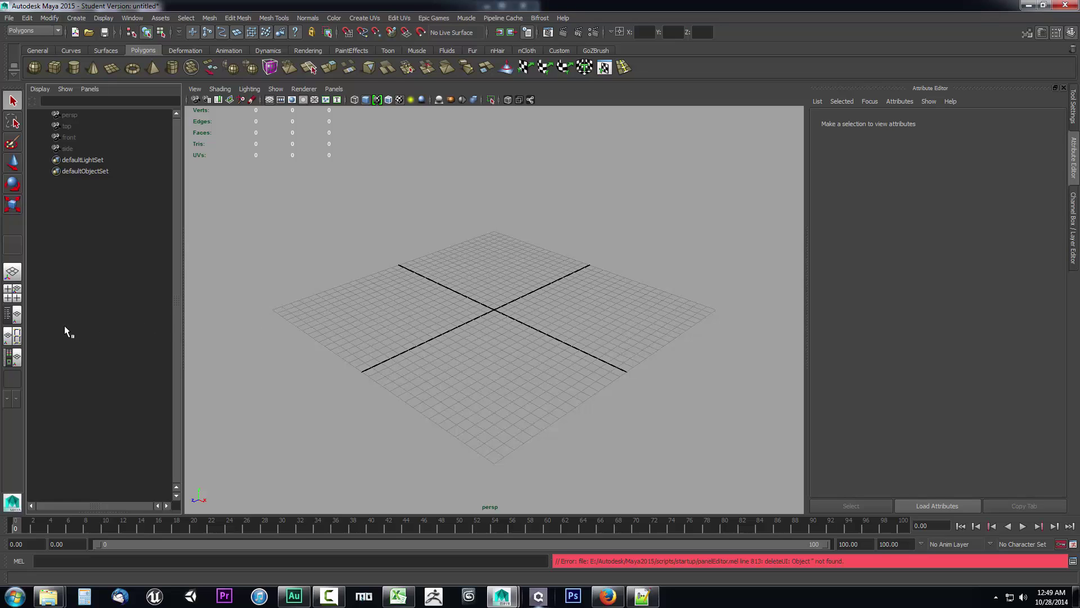
click(16, 293)
Turn the top-left view into a new Bottom orthographic camera, bottom1.
click(177, 90)
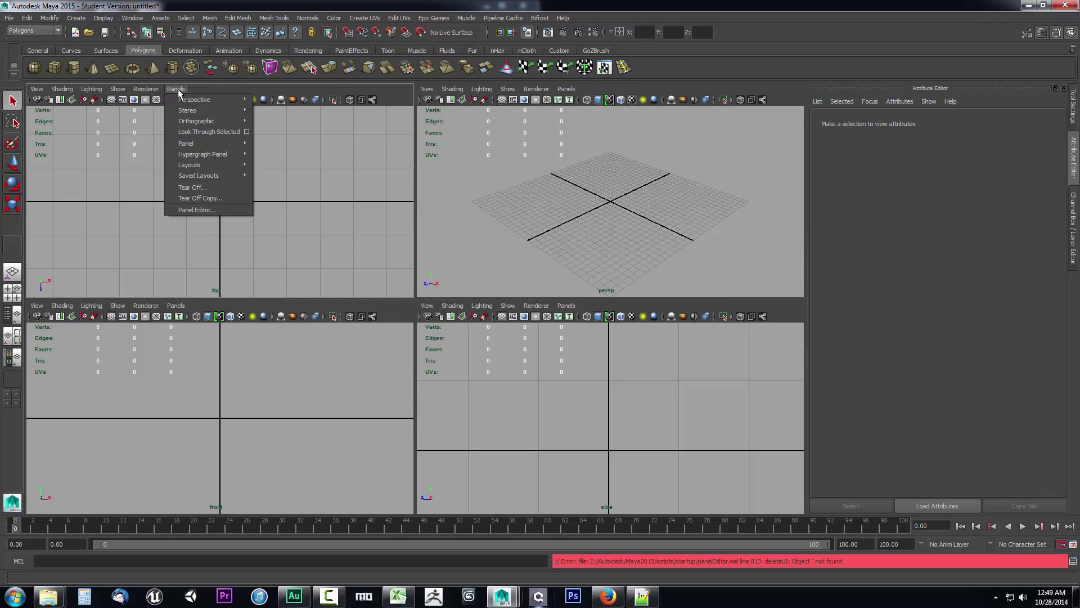
mouse_move(195, 123)
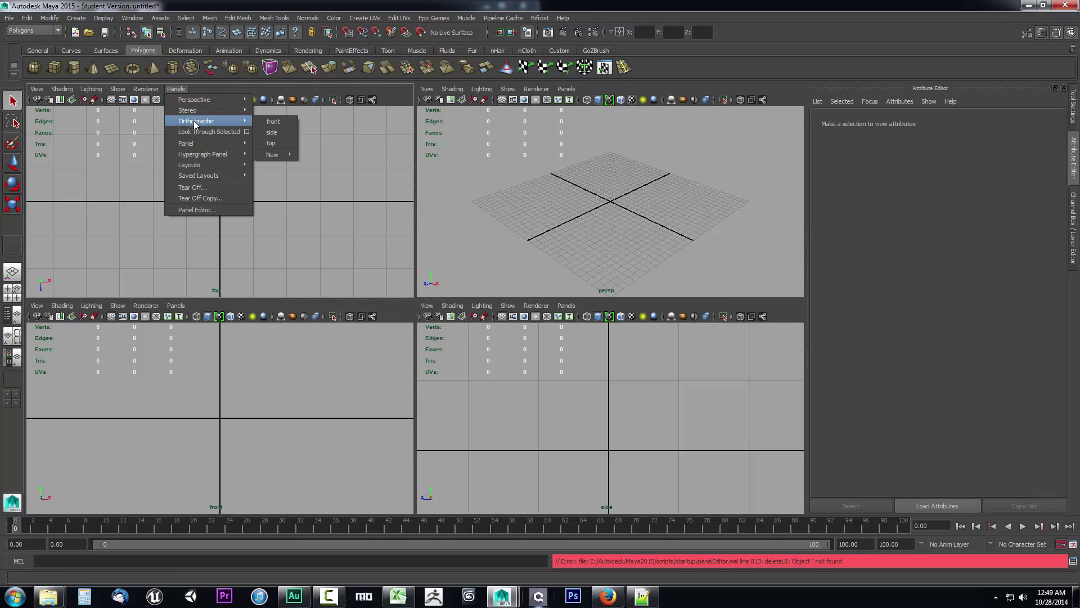
mouse_move(276, 156)
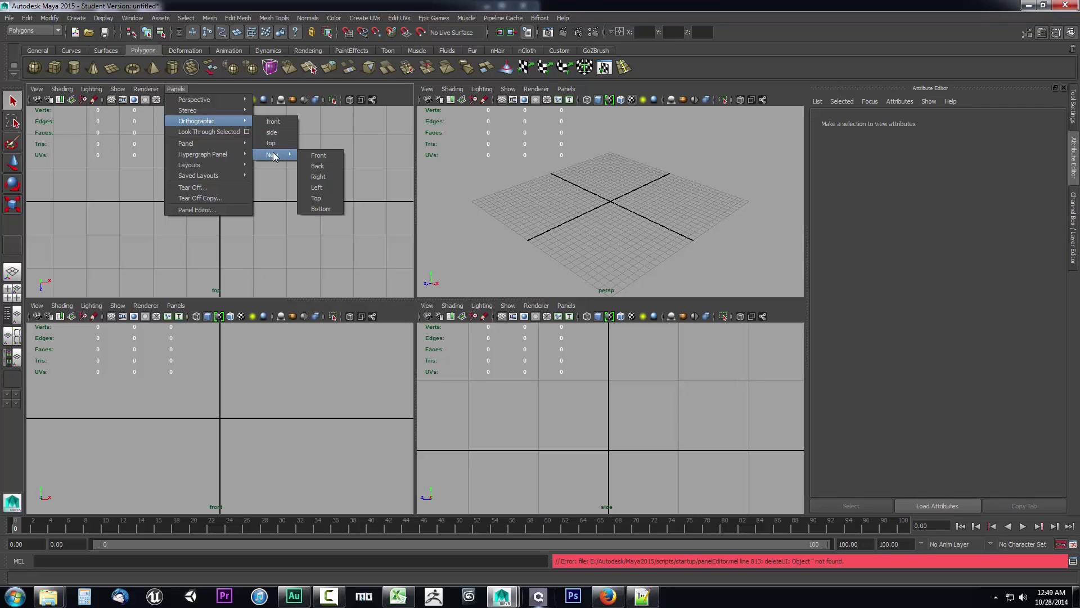
click(322, 209)
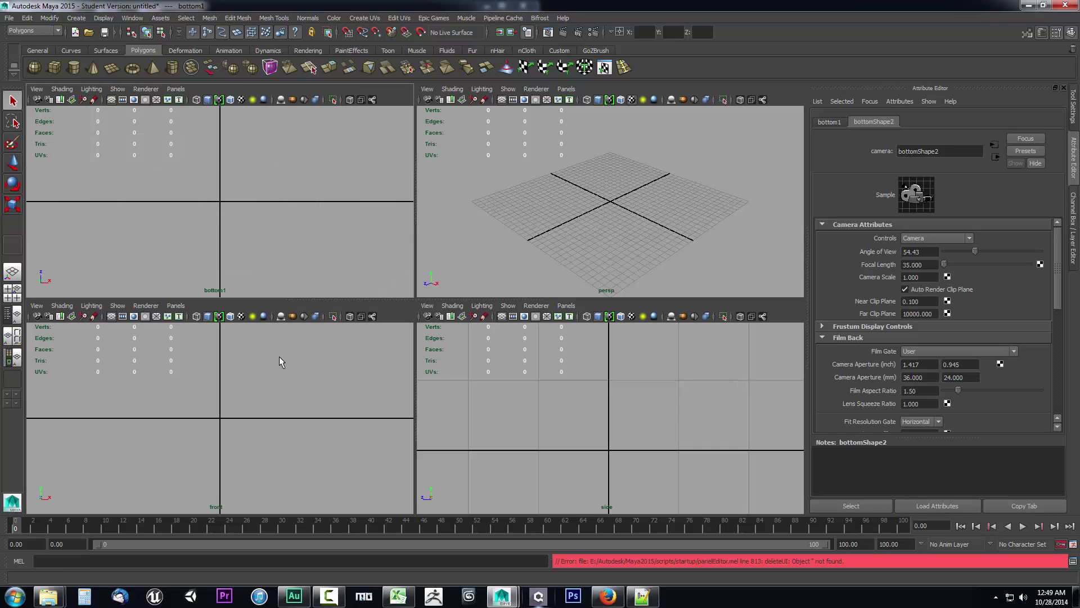
Turn the lower-left front view into a new Back orthographic camera, back1.
click(175, 306)
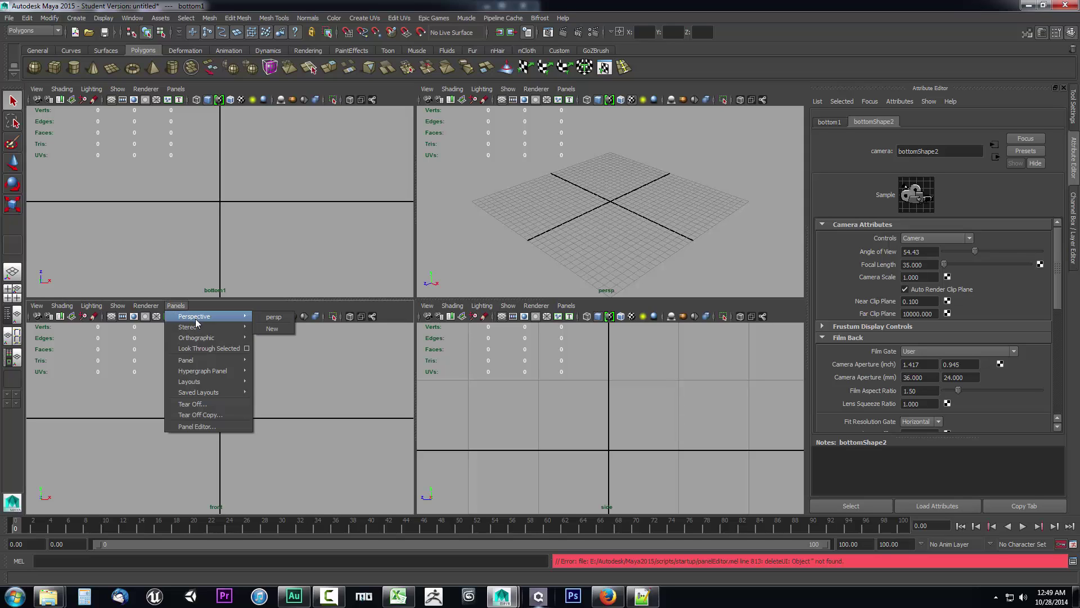
mouse_move(199, 338)
mouse_move(279, 382)
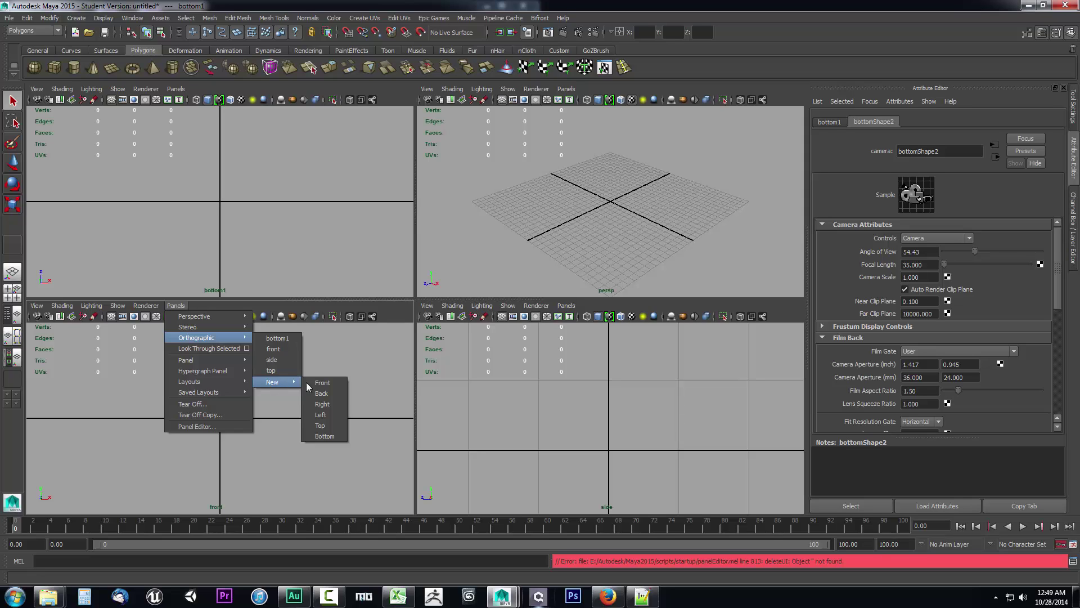
click(324, 395)
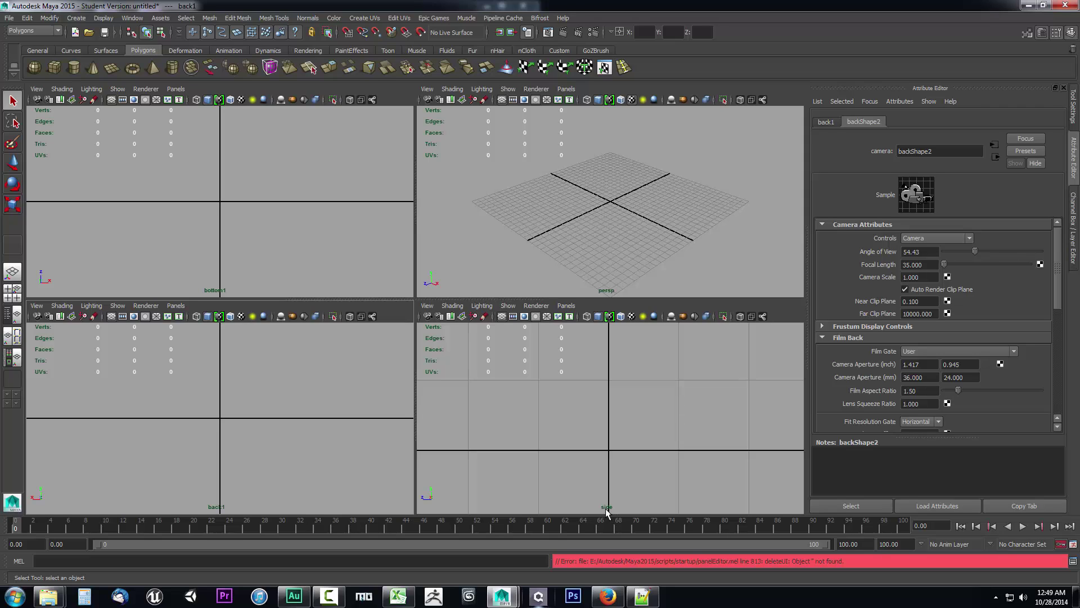
Turn the lower-right side view into a new Left orthographic camera, left1.
click(568, 306)
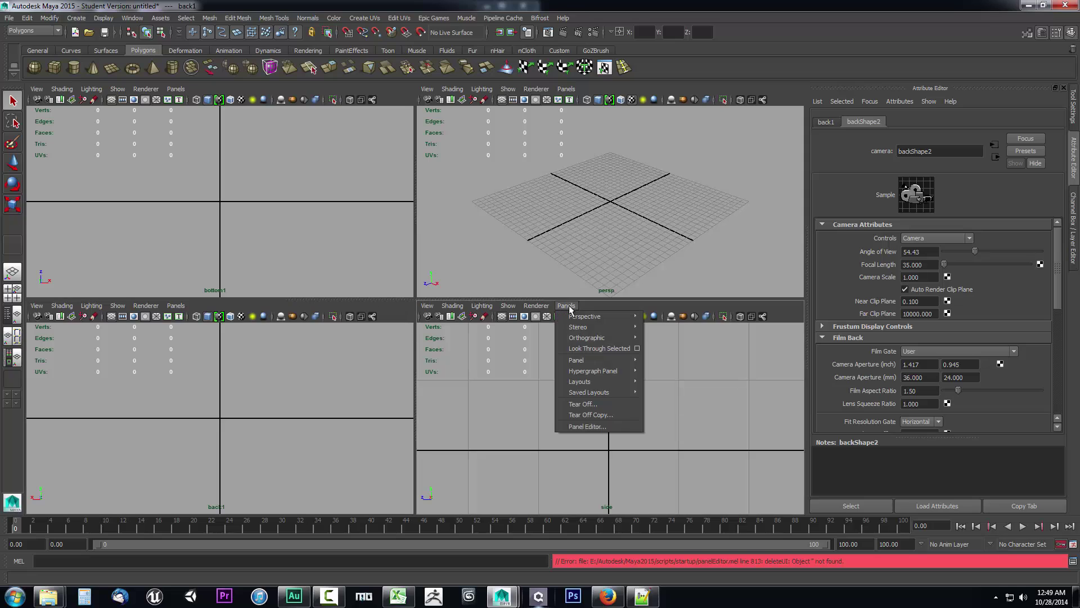
mouse_move(574, 320)
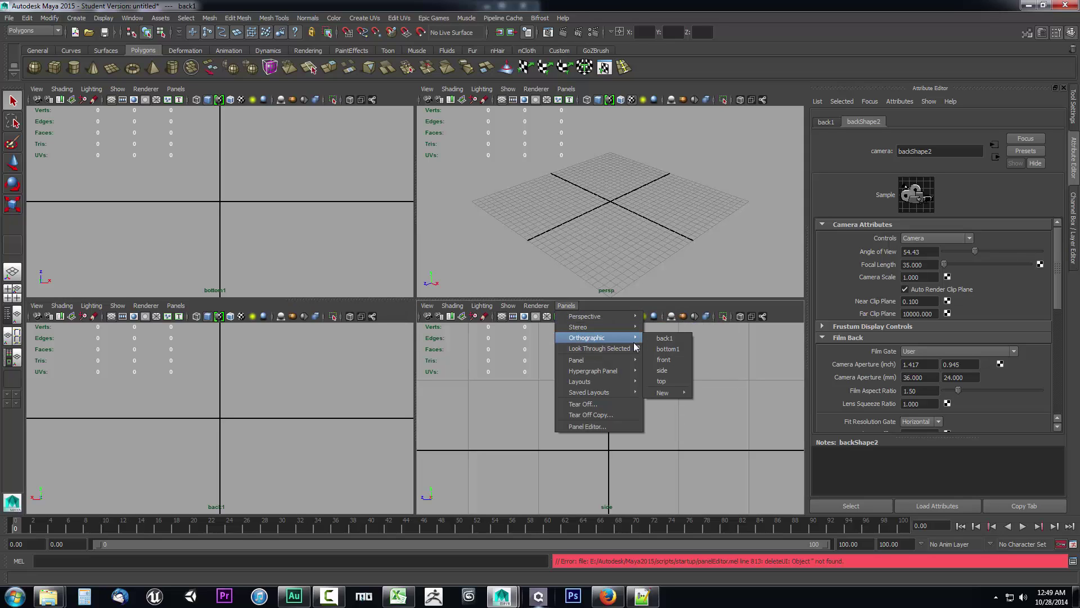
mouse_move(672, 393)
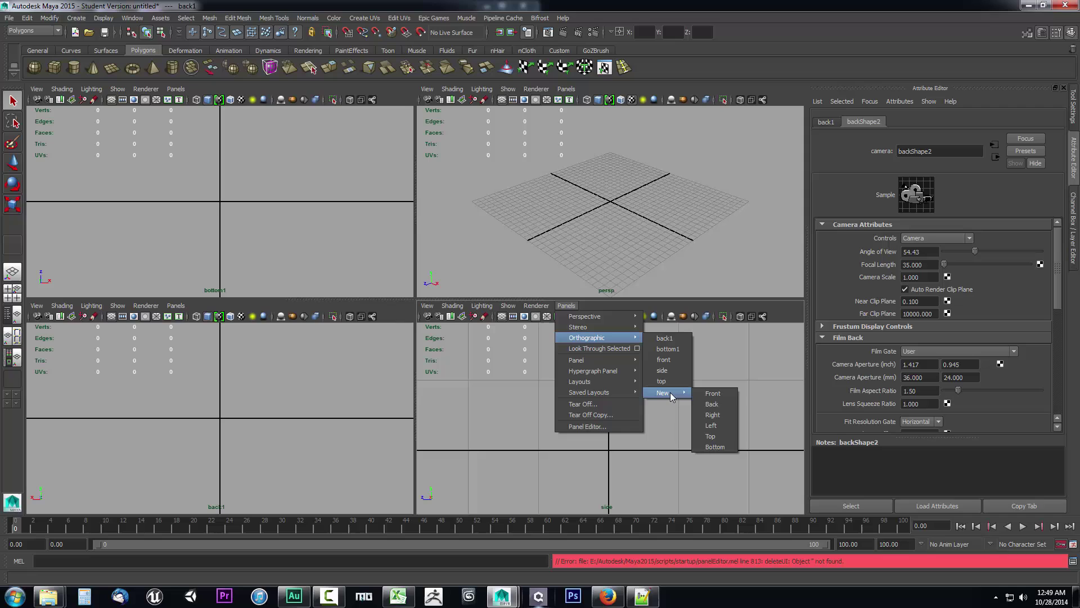
click(712, 426)
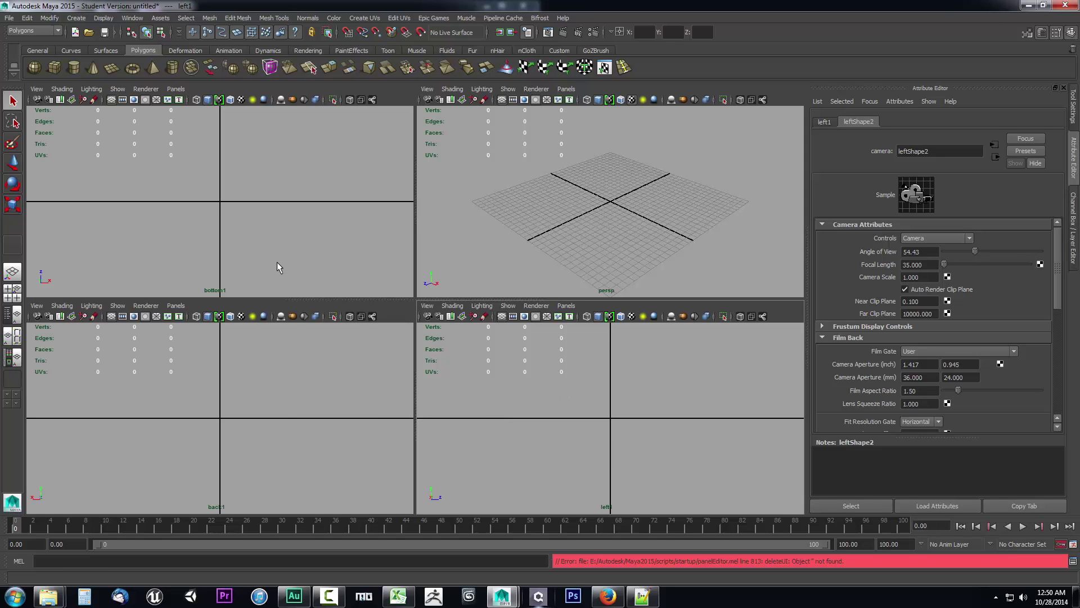
Save the bottom1, persp, back1 and left1 arrangement via Window > Saved Layouts as 'Four Panel Opposite'.
click(132, 18)
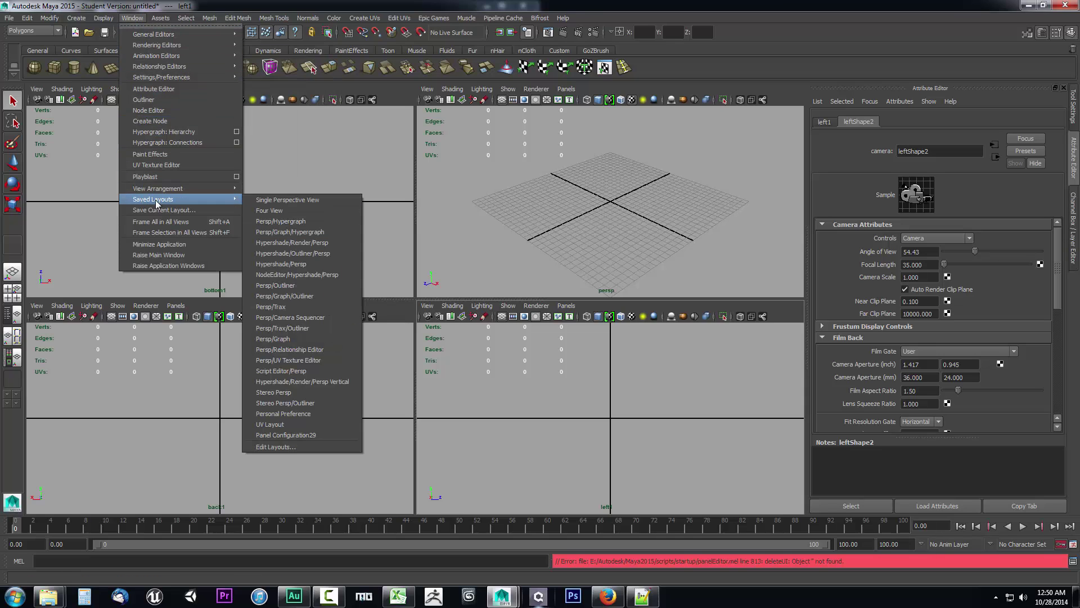
click(169, 213)
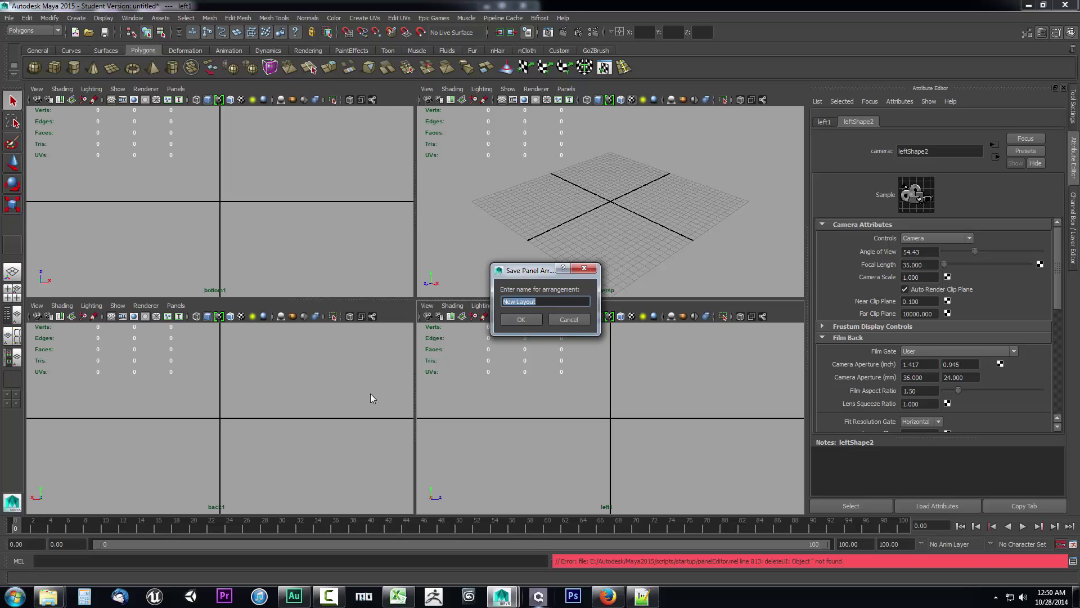
text(Four Panel Opposite)
click(521, 319)
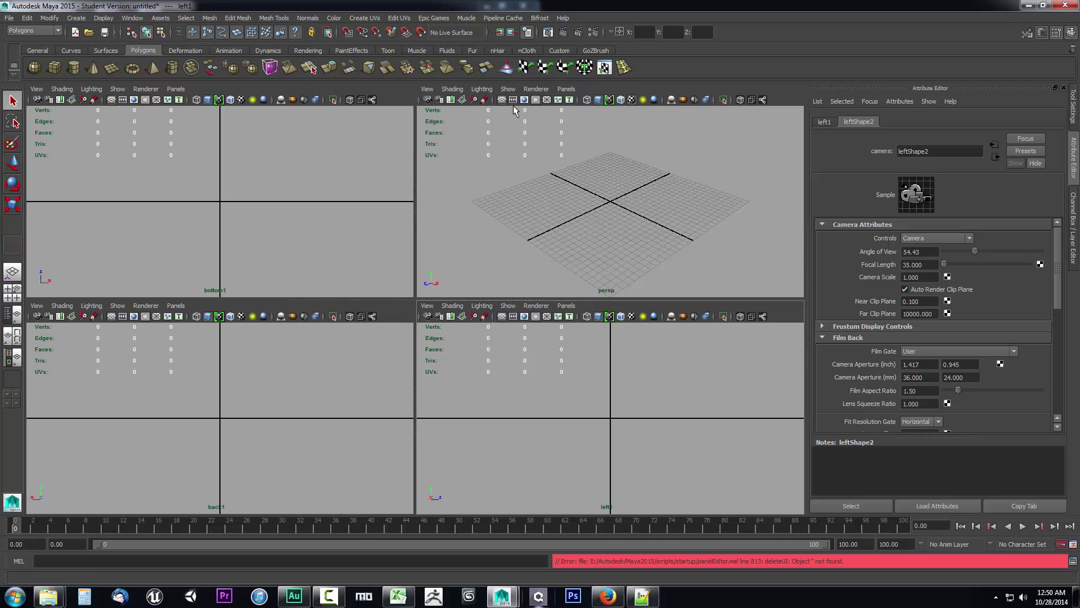
Turn on Show > Cameras in the perspective view, briefly selecting and deselecting the back1 camera.
click(509, 89)
click(514, 224)
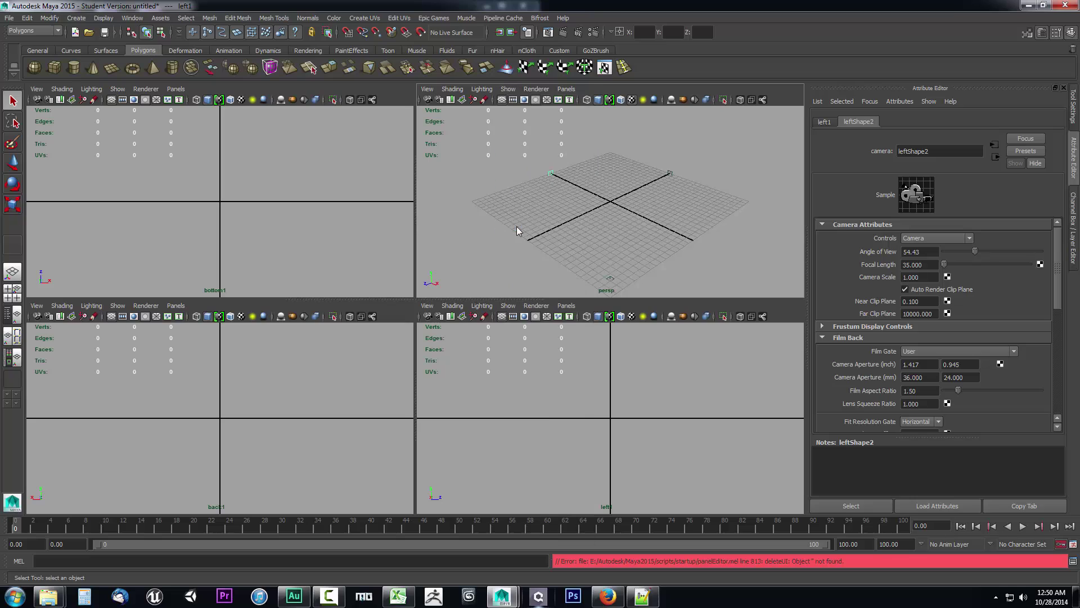
click(670, 173)
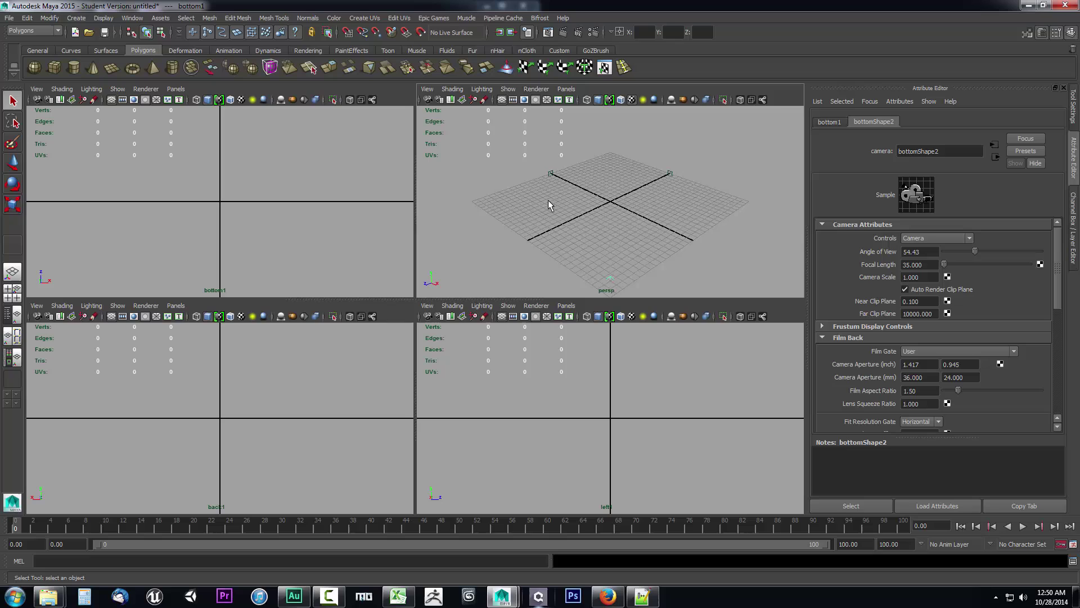
click(607, 207)
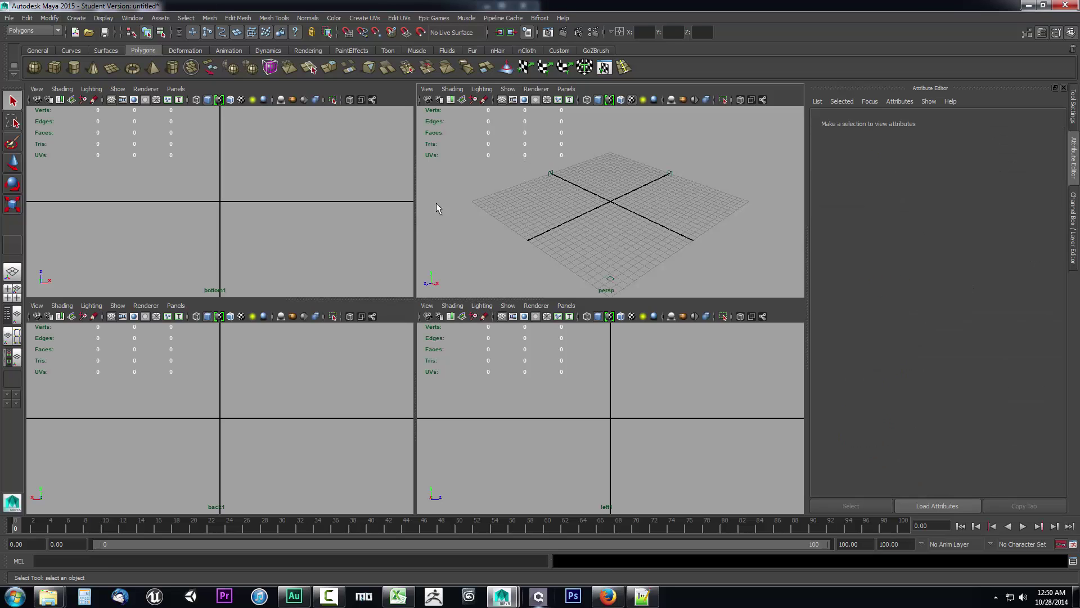
Apply Four Panel Opposite, toggle to the standard four views, then restore bottom1, persp, back1 and left1.
right_click(13, 381)
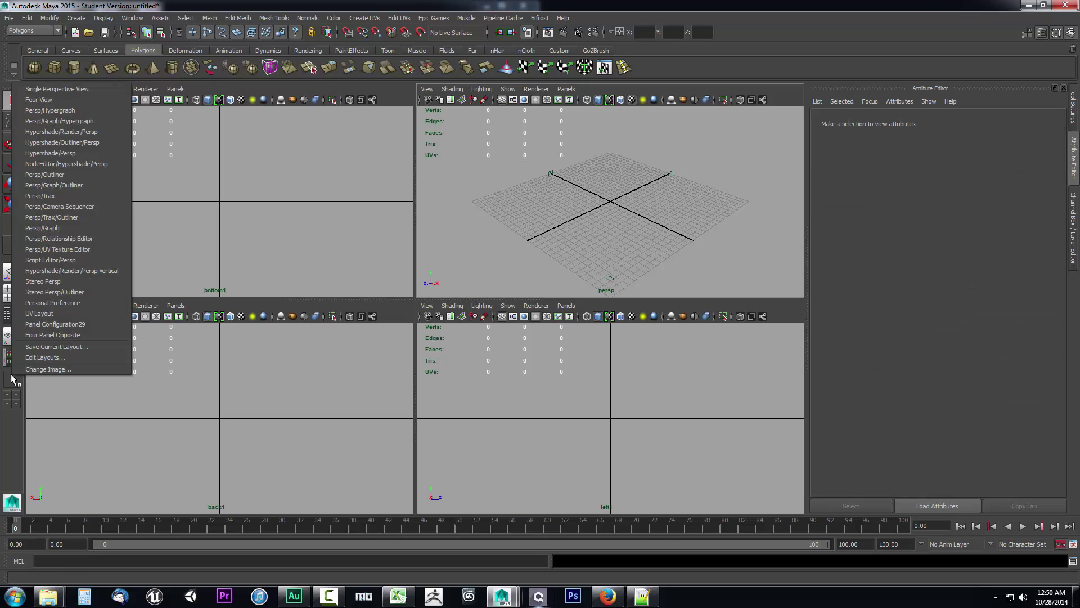
click(52, 335)
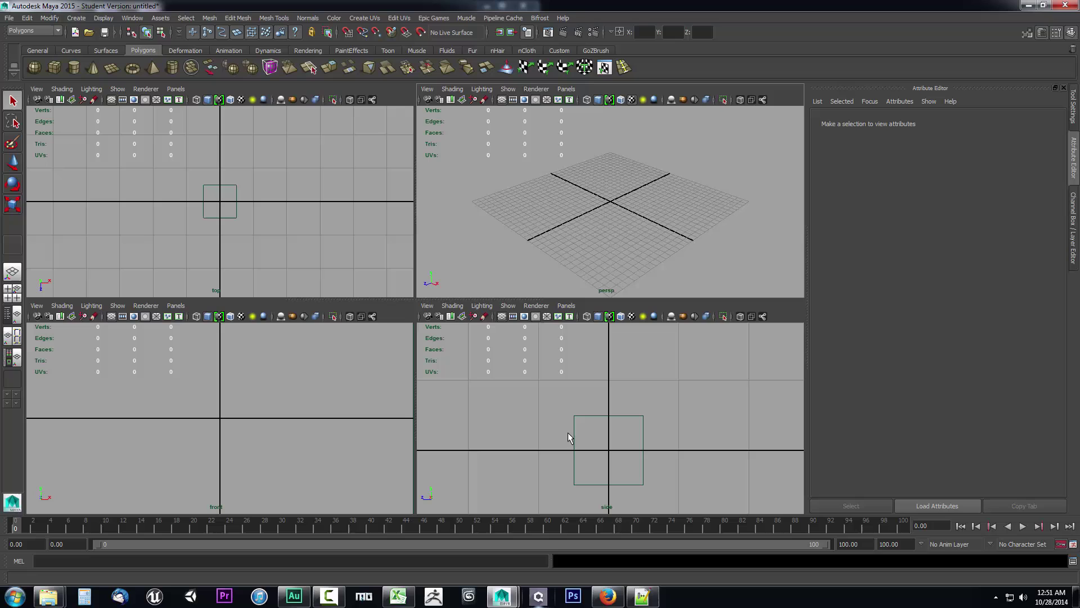
click(11, 387)
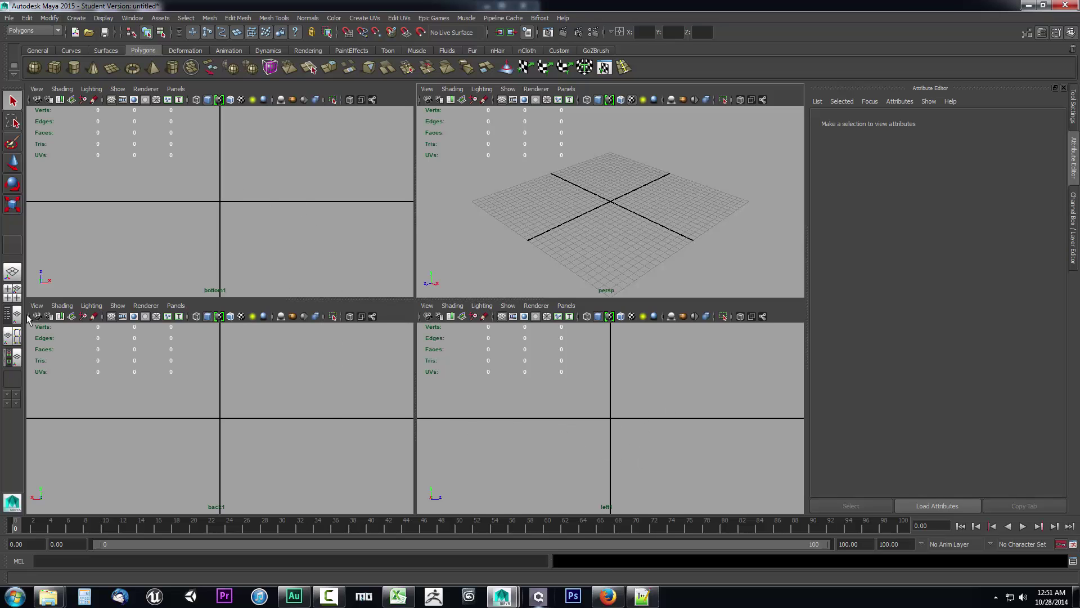
click(12, 293)
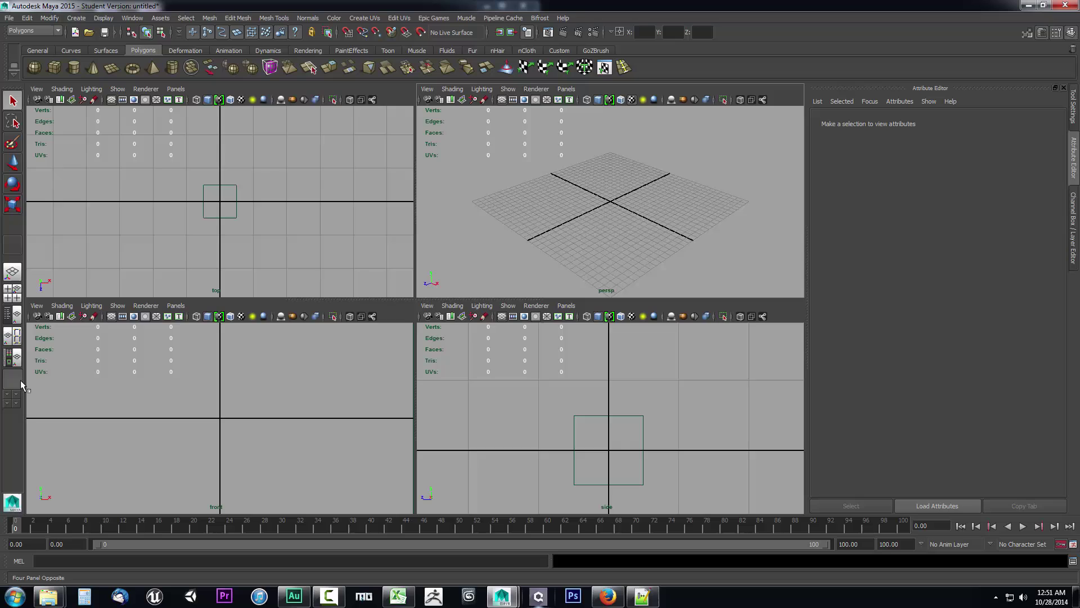
click(20, 380)
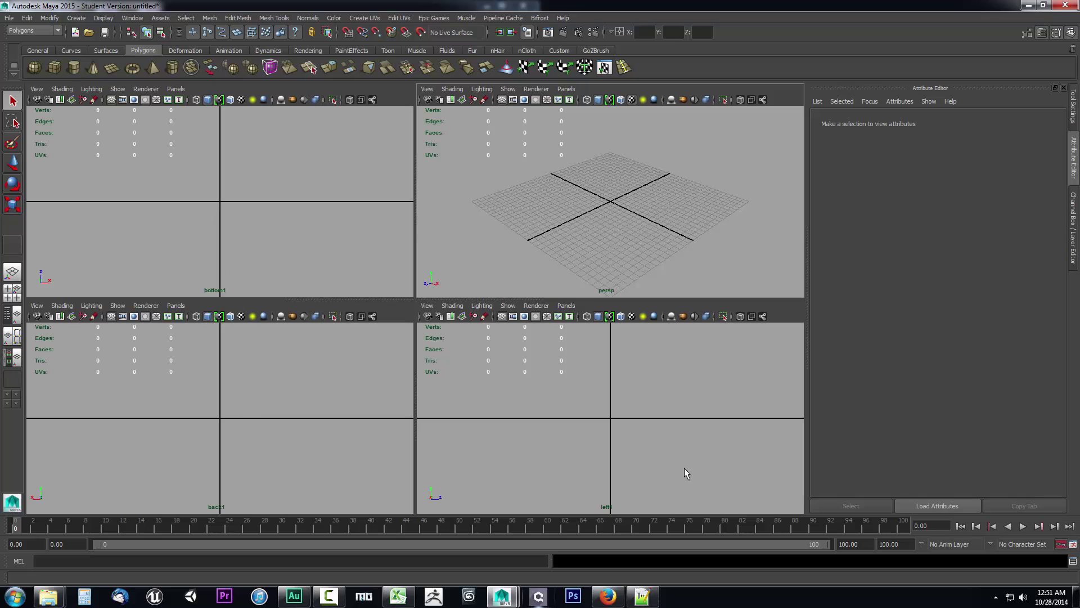
click(16, 315)
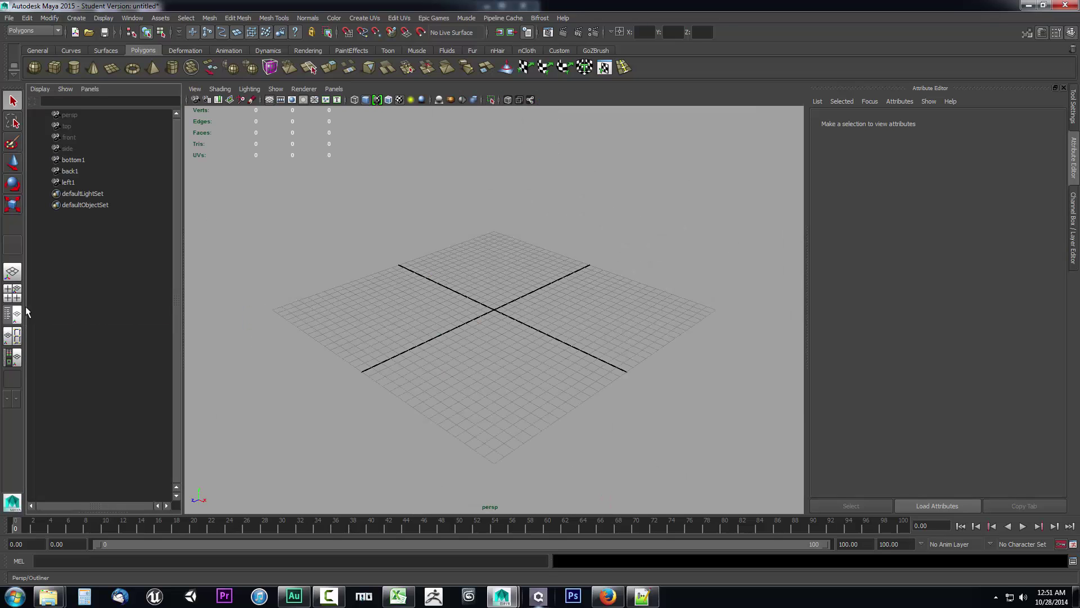
click(73, 160)
click(70, 171)
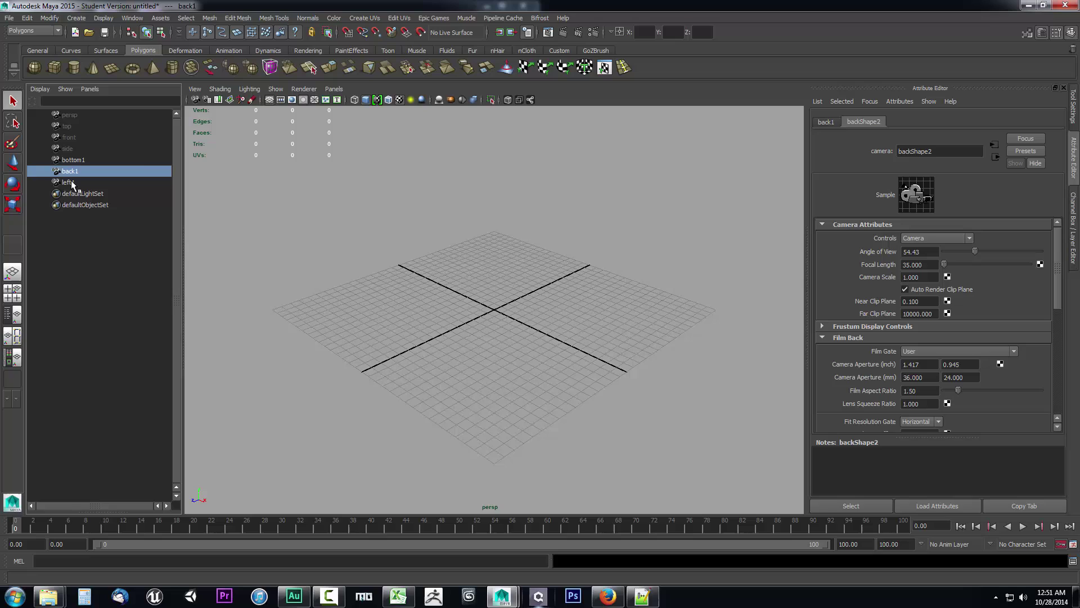
click(69, 182)
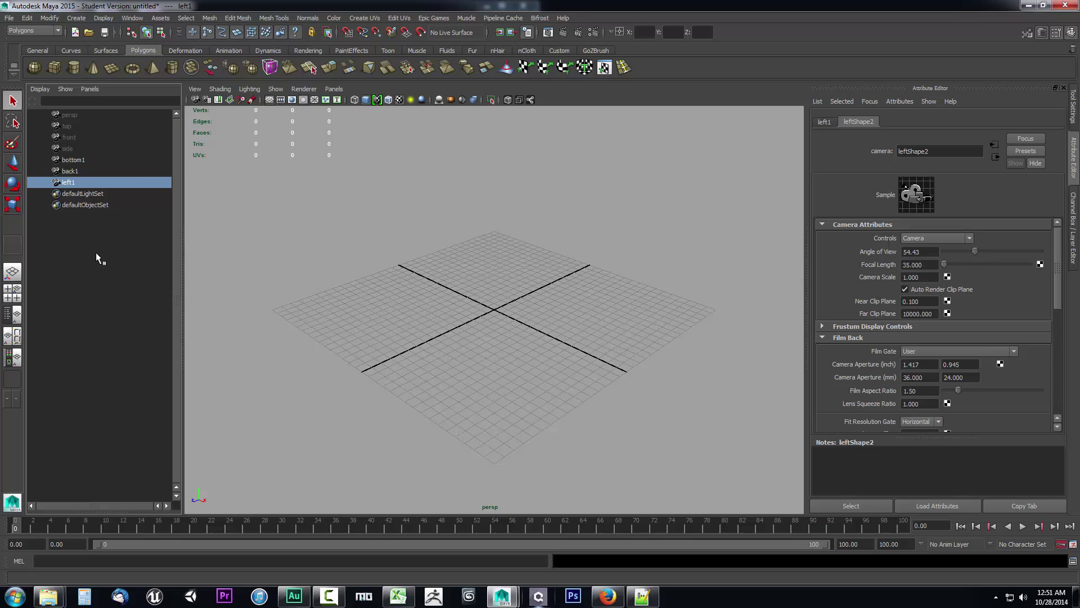
click(70, 160)
click(70, 171)
click(70, 183)
click(7, 293)
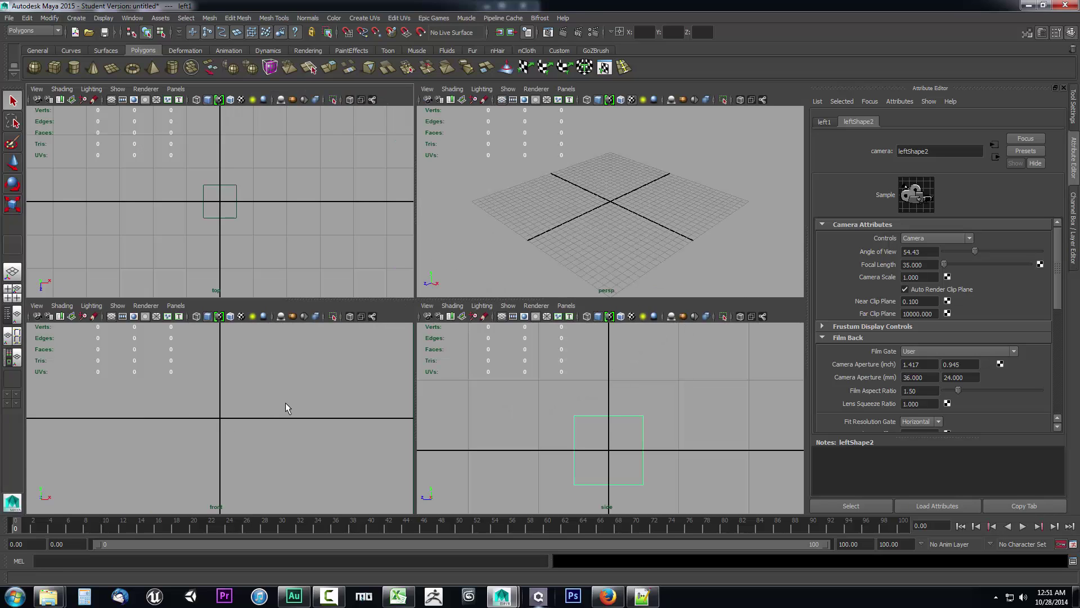
scroll(264, 221, down, 2)
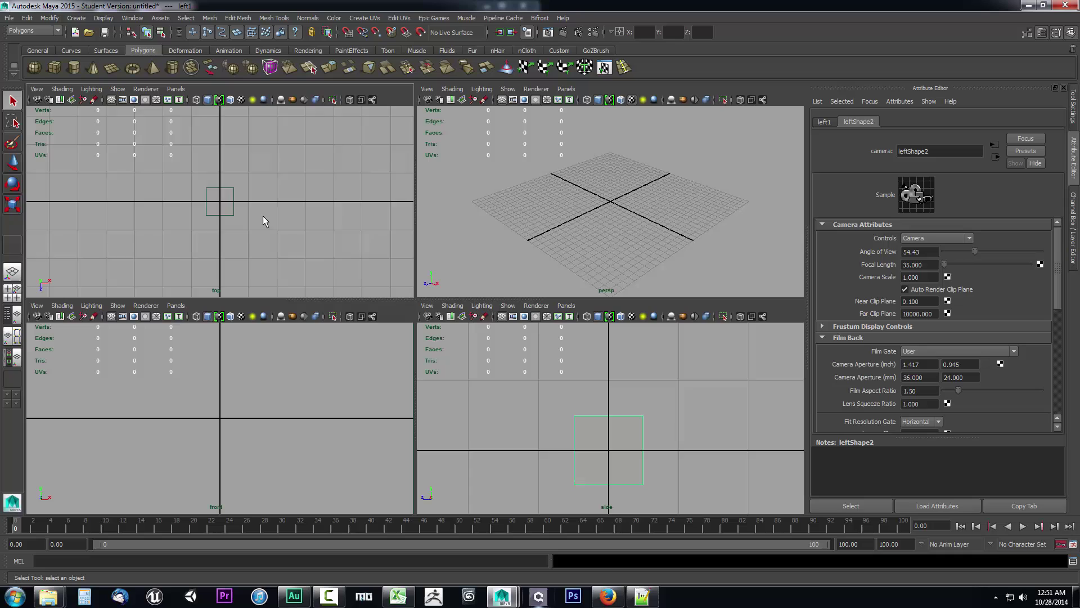
scroll(265, 220, down, 1)
scroll(226, 396, up, 3)
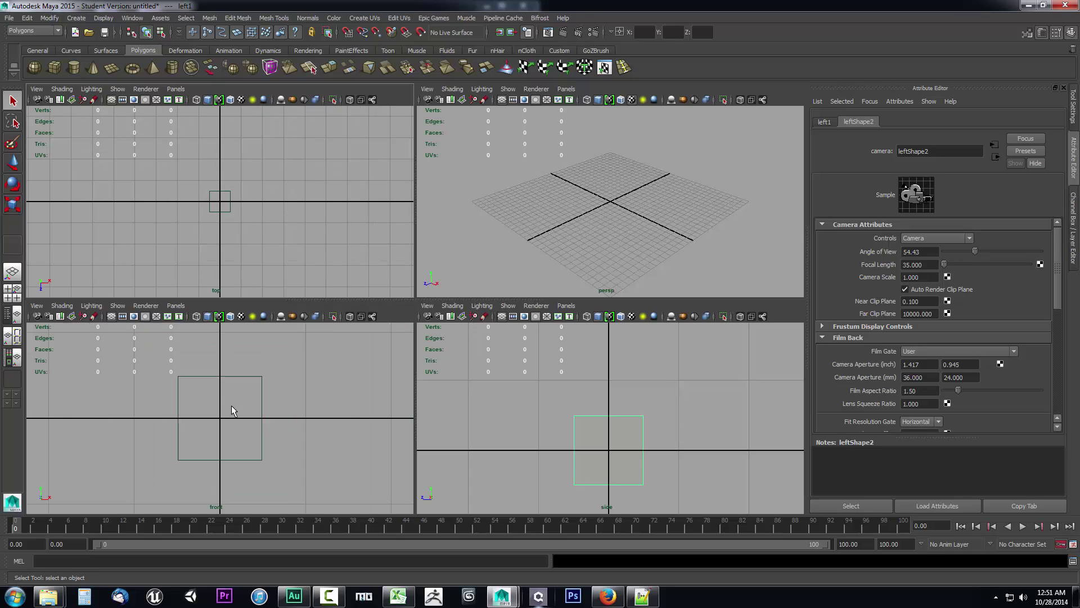
scroll(232, 405, down, 1)
scroll(613, 411, down, 3)
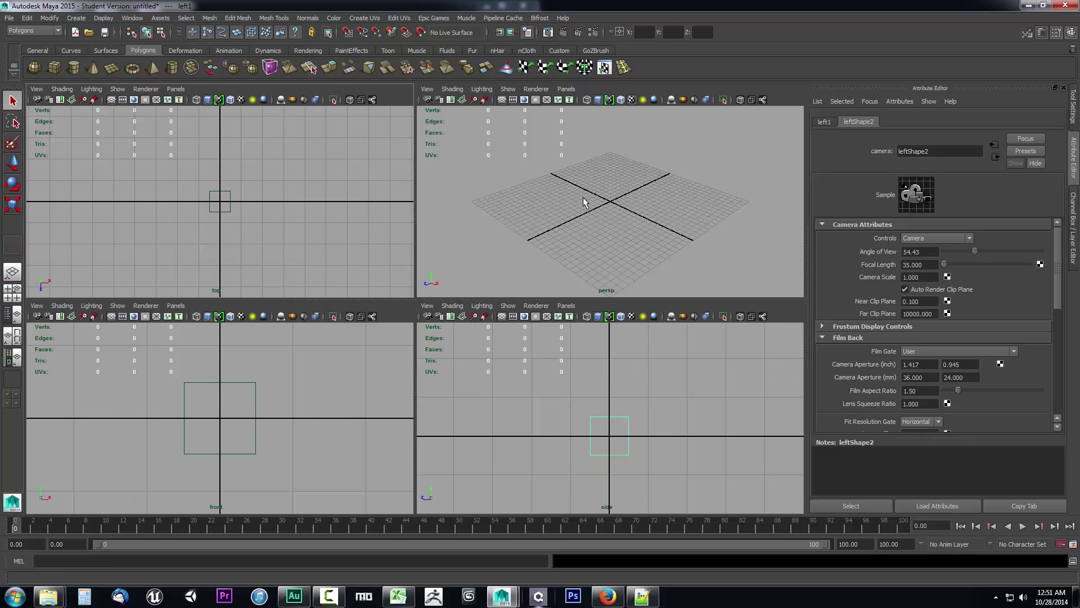
click(12, 380)
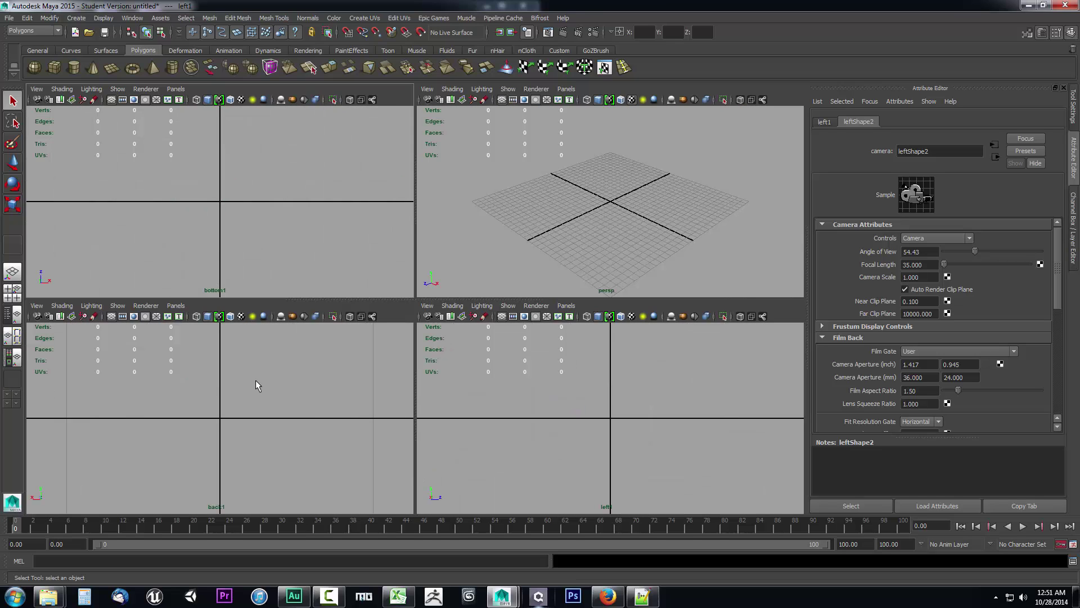
scroll(255, 383, up, 3)
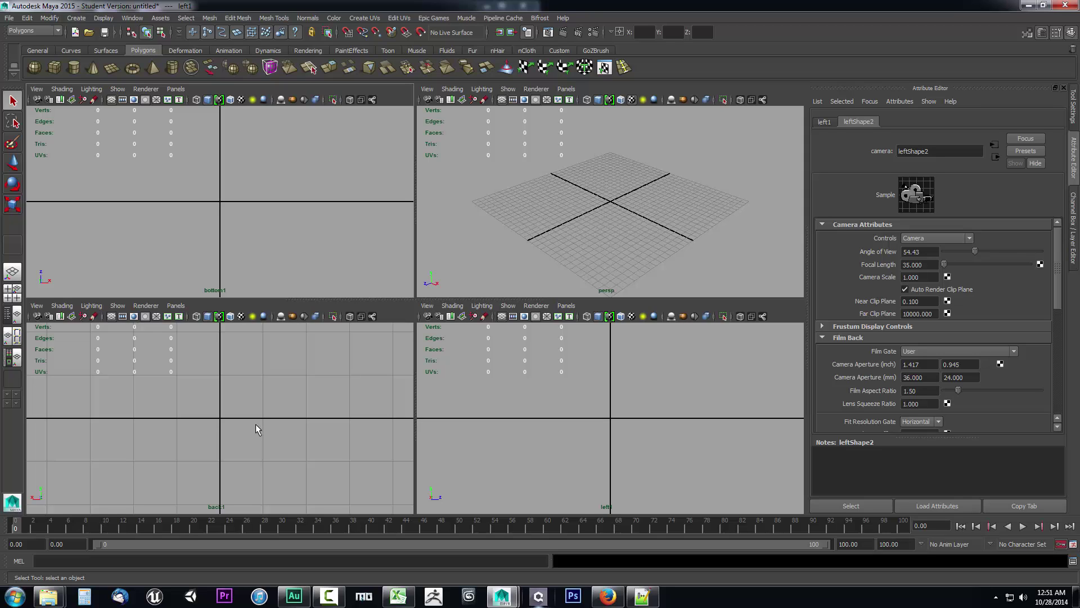
click(7, 289)
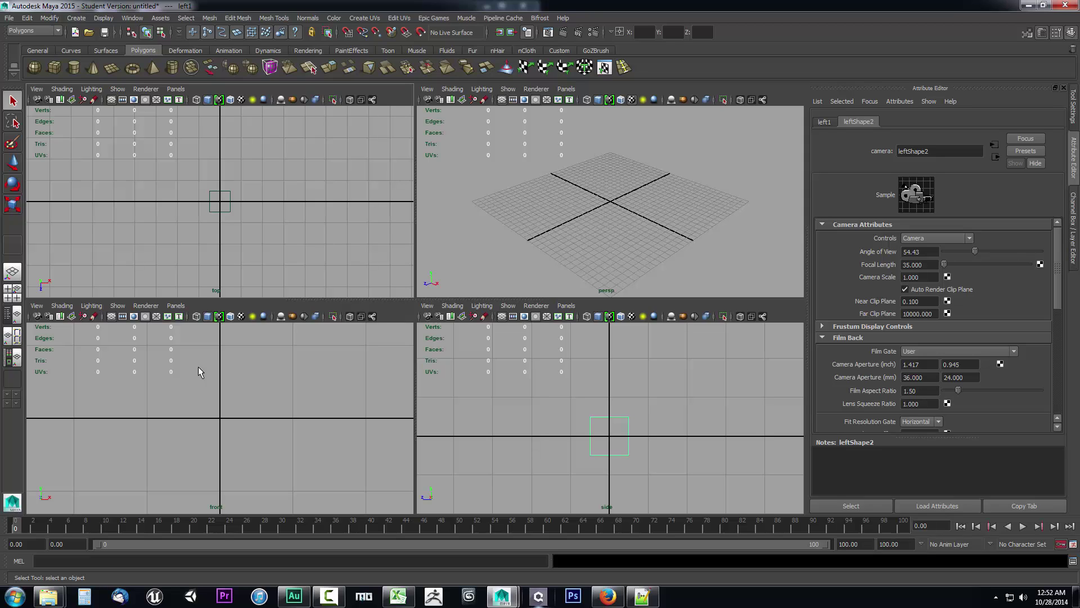
scroll(283, 421, down, 8)
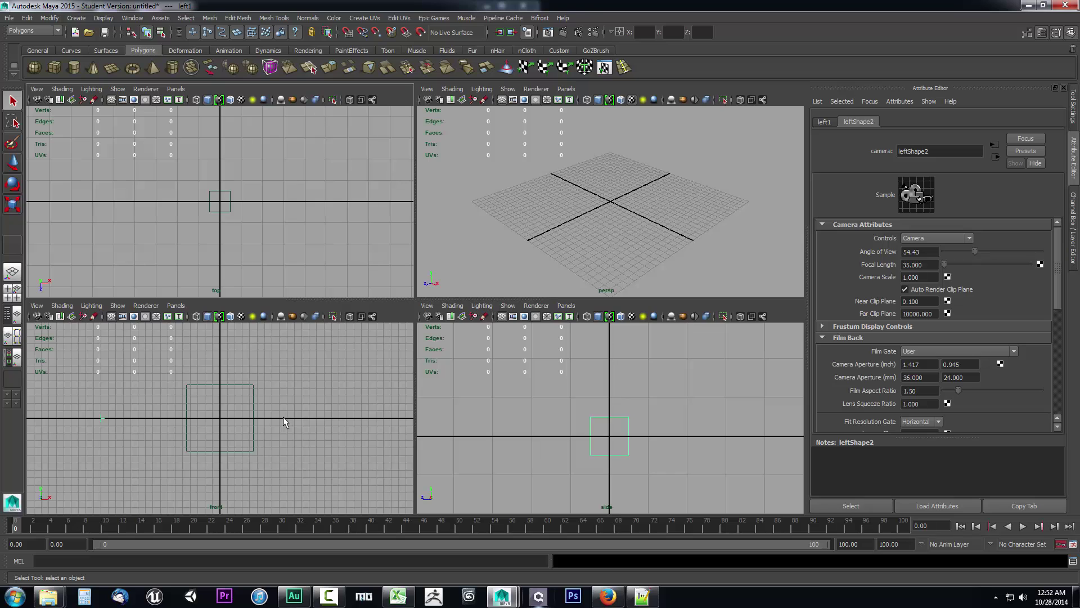
click(12, 380)
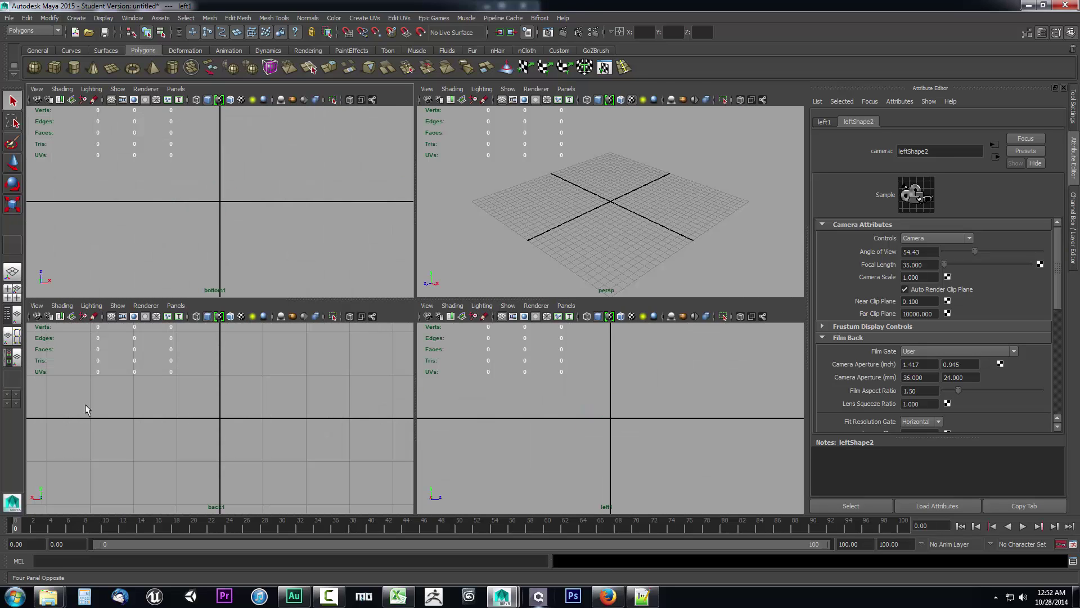